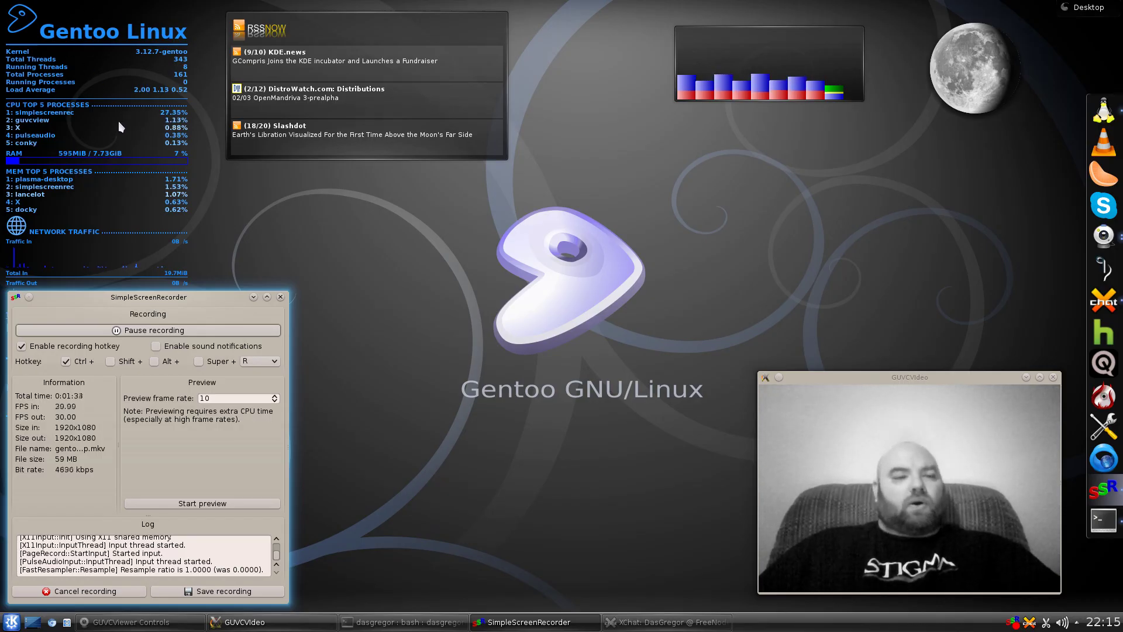
Reposition the SimpleScreenRecorder window right, nudge it slightly, then pull it back toward the left.
{"action": "left_click_drag", "start_coordinate": [124, 298], "coordinate": [319, 289]}
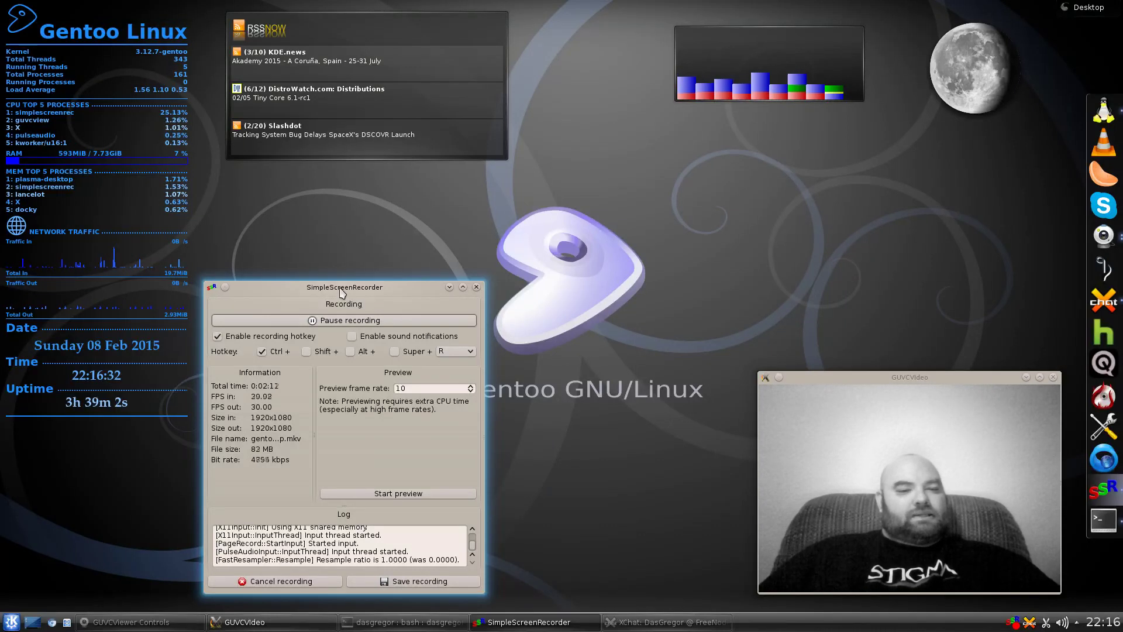
{"action": "mouse_move", "coordinate": [342, 288]}
{"action": "left_mouse_down"}
{"action": "mouse_move", "coordinate": [300, 287]}
{"action": "mouse_move", "coordinate": [334, 283]}
{"action": "mouse_move", "coordinate": [334, 268]}
{"action": "left_mouse_up"}
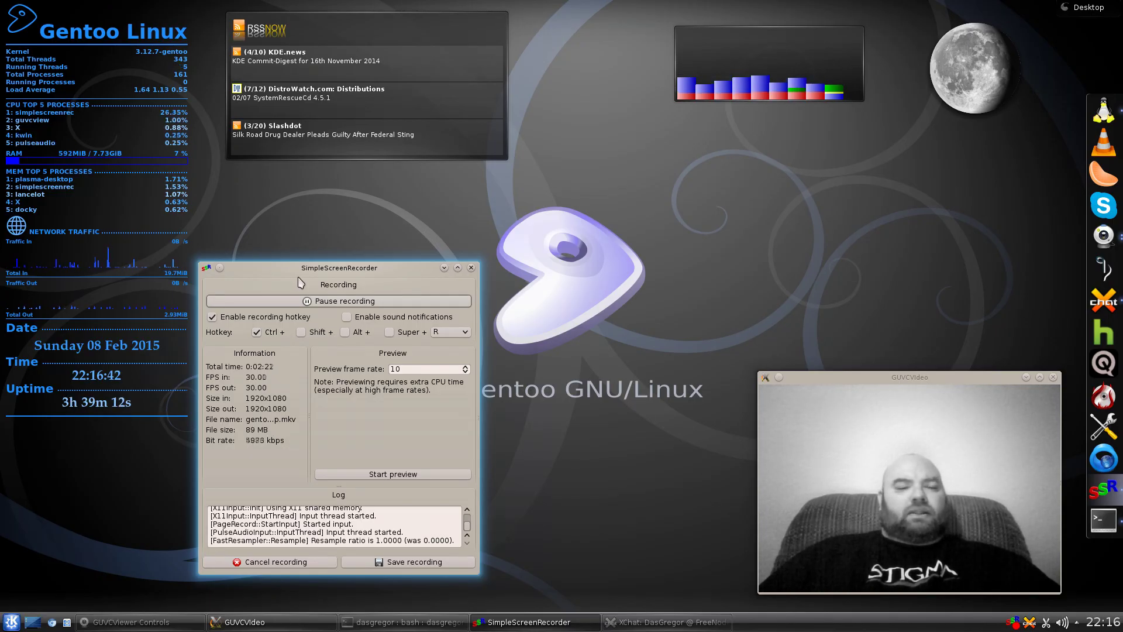
{"action": "left_click_drag", "start_coordinate": [325, 273], "coordinate": [132, 286]}
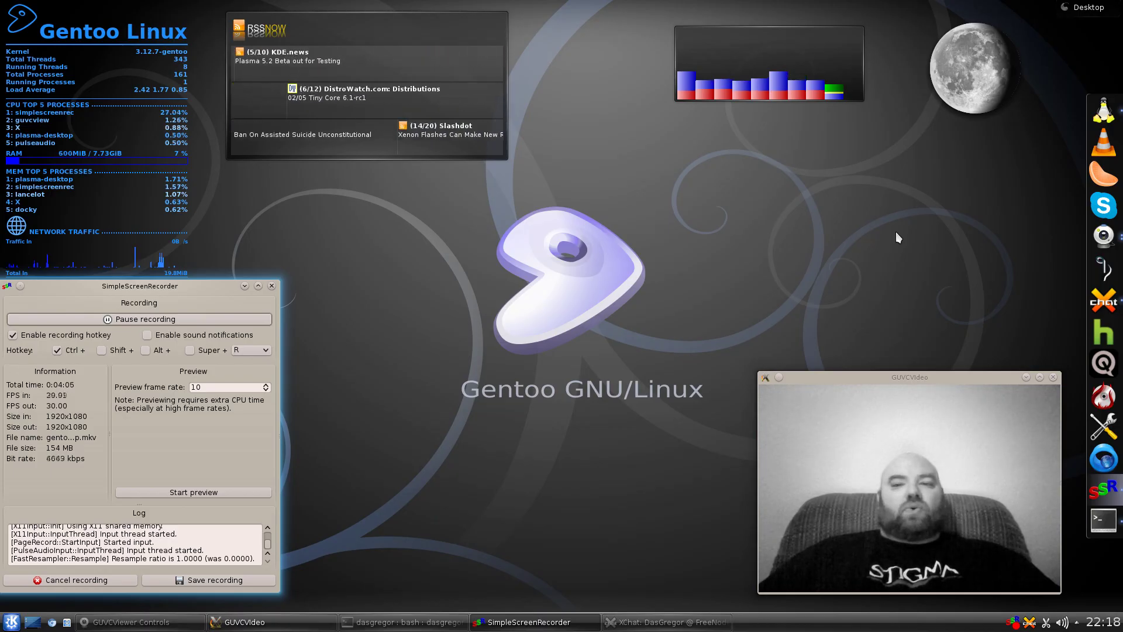
Open and close the application launcher, then shift the recorder window toward the centre.
{"action": "left_click", "coordinate": [13, 623]}
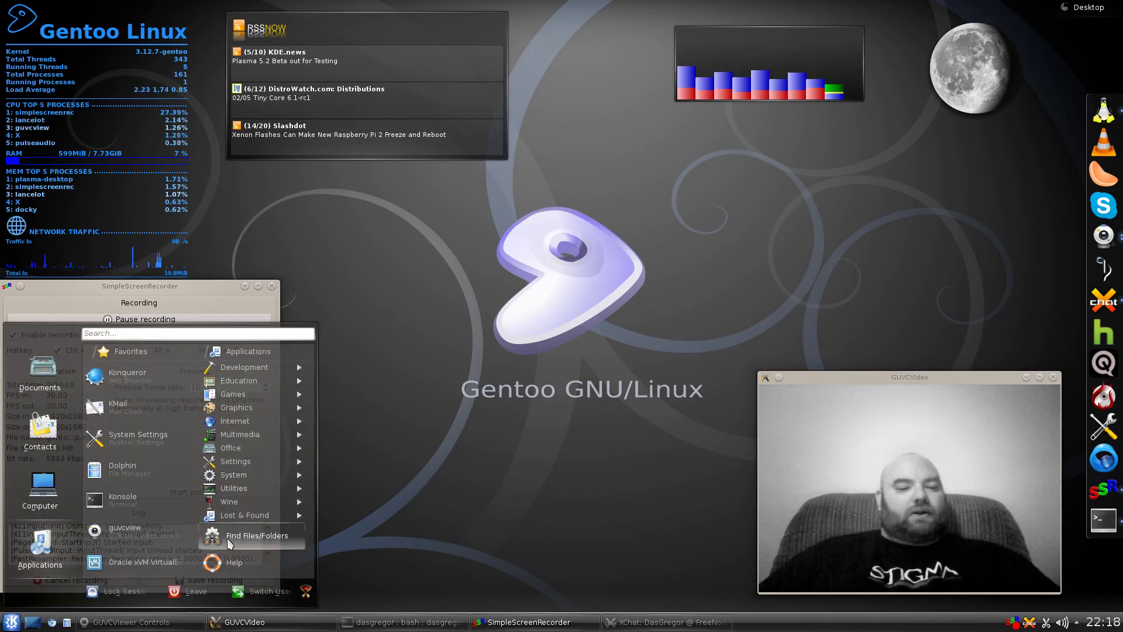
{"action": "left_click", "coordinate": [535, 430]}
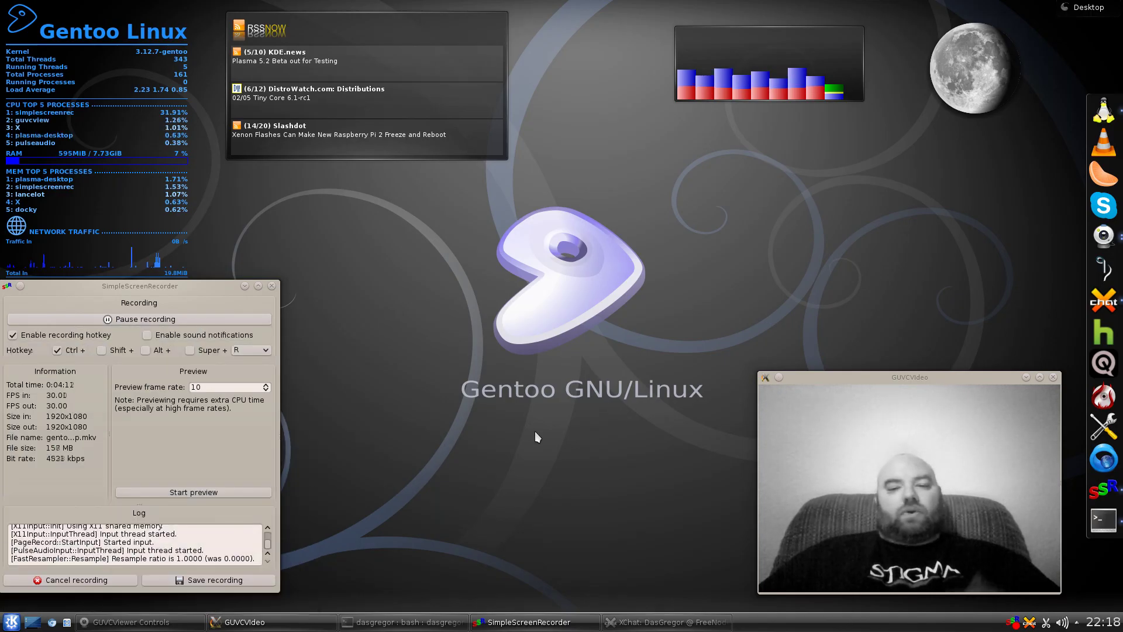
{"action": "left_click_drag", "start_coordinate": [179, 283], "coordinate": [227, 286]}
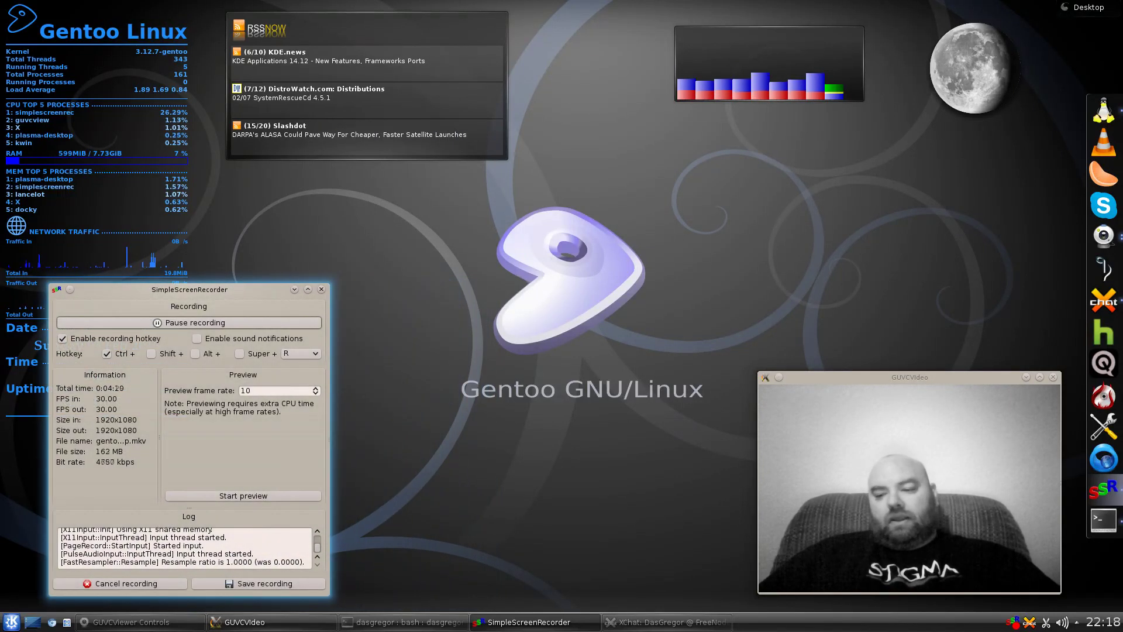
Unlock the desktop widgets and bring up the bottom panel's editing toolbar.
{"action": "right_click", "coordinate": [433, 316]}
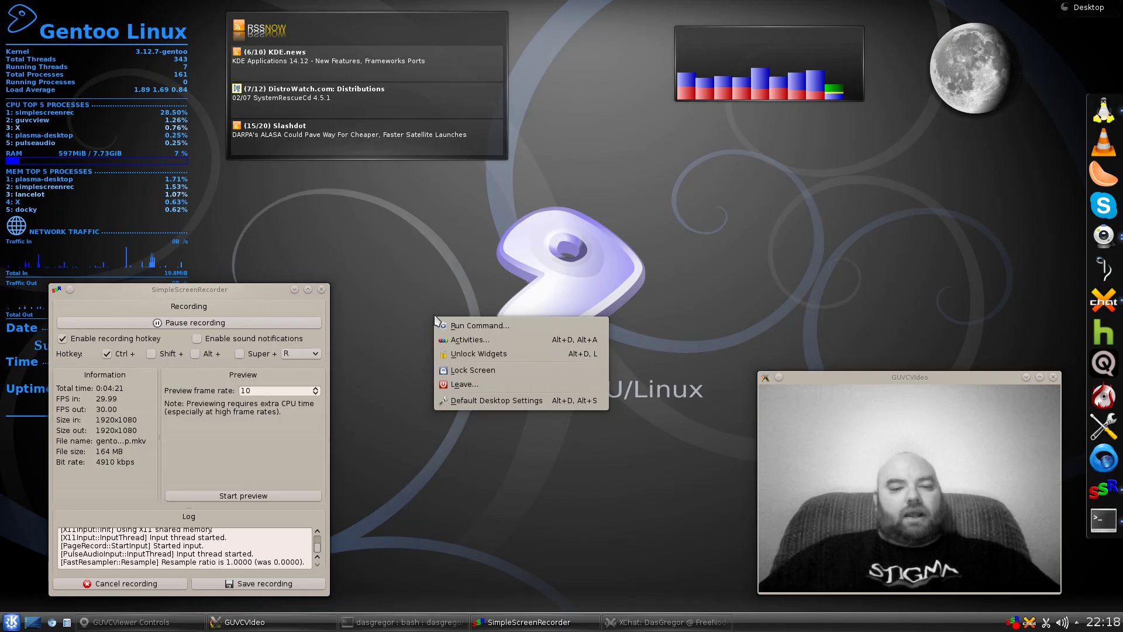
{"action": "left_click", "coordinate": [484, 355]}
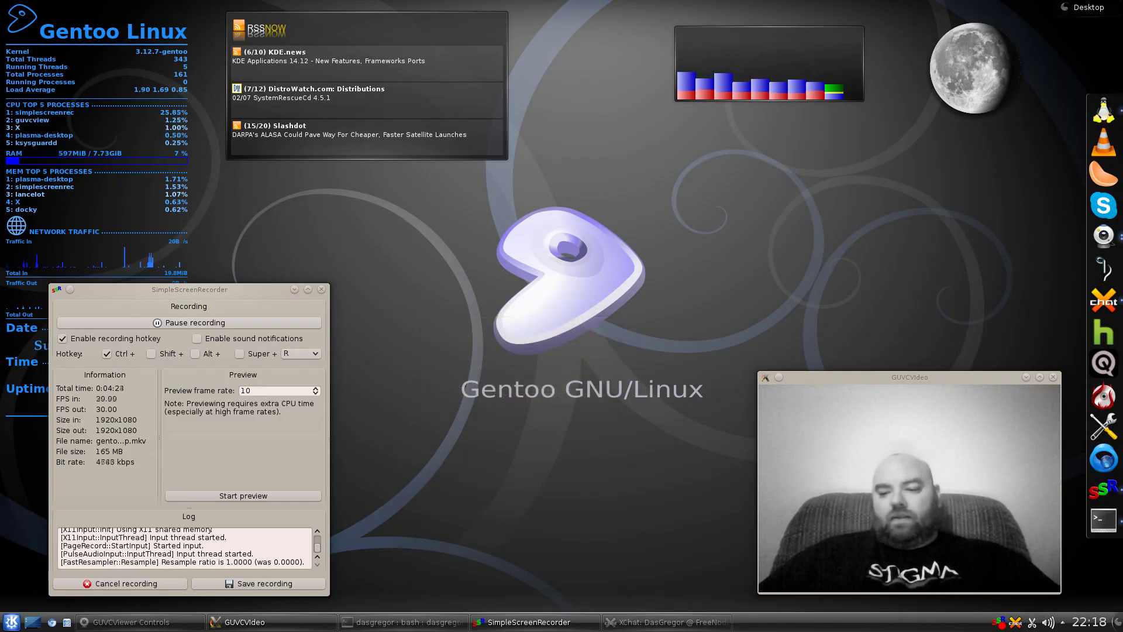
{"action": "left_click", "coordinate": [1116, 622]}
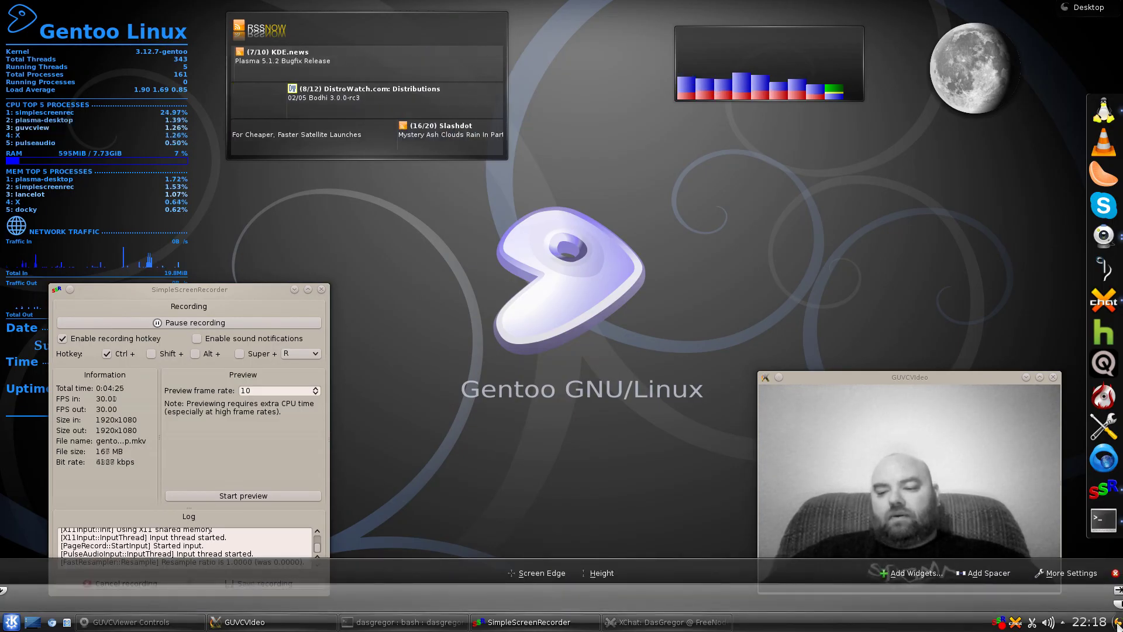
Open Add Widgets, filter the category list to Running, and inspect the System Load Viewer entries.
{"action": "left_click", "coordinate": [916, 573]}
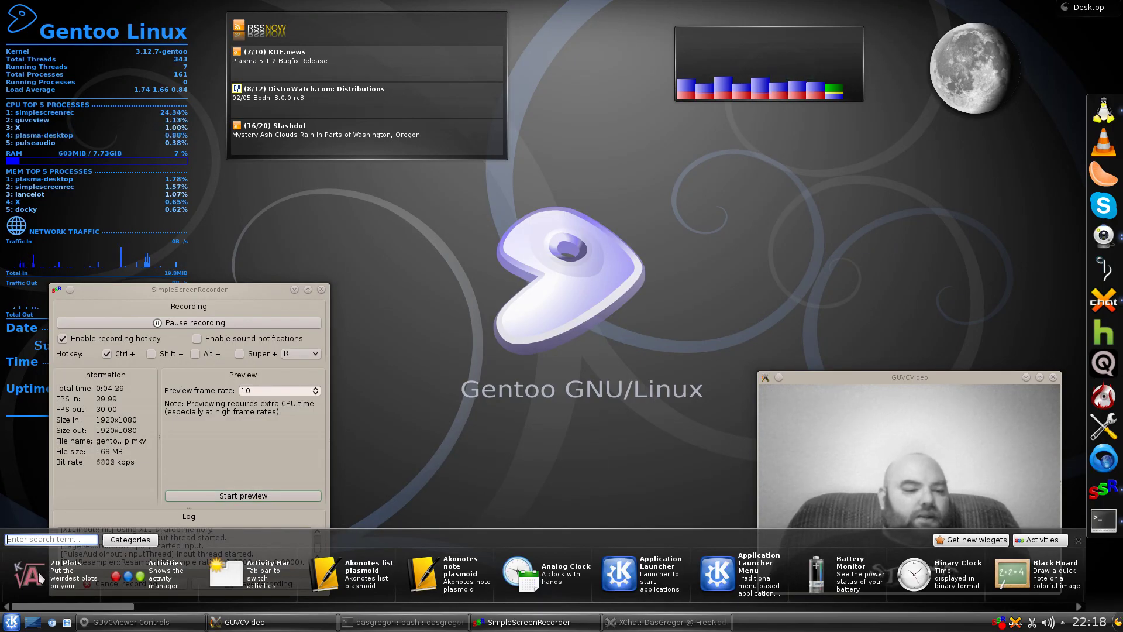
{"action": "left_click", "coordinate": [131, 539]}
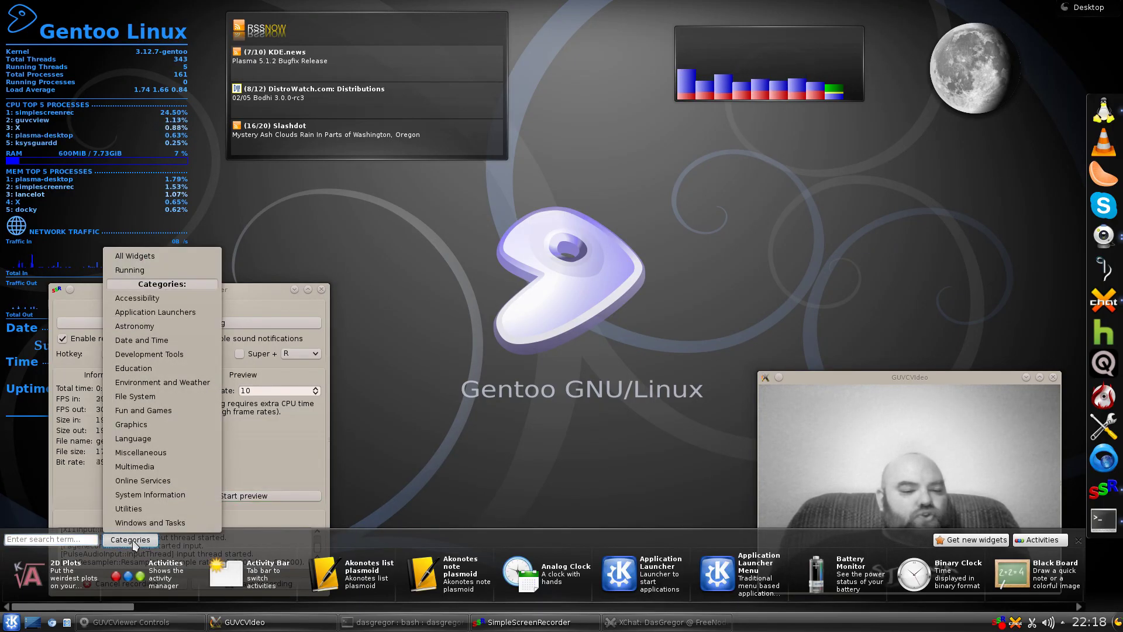
{"action": "left_click", "coordinate": [133, 271]}
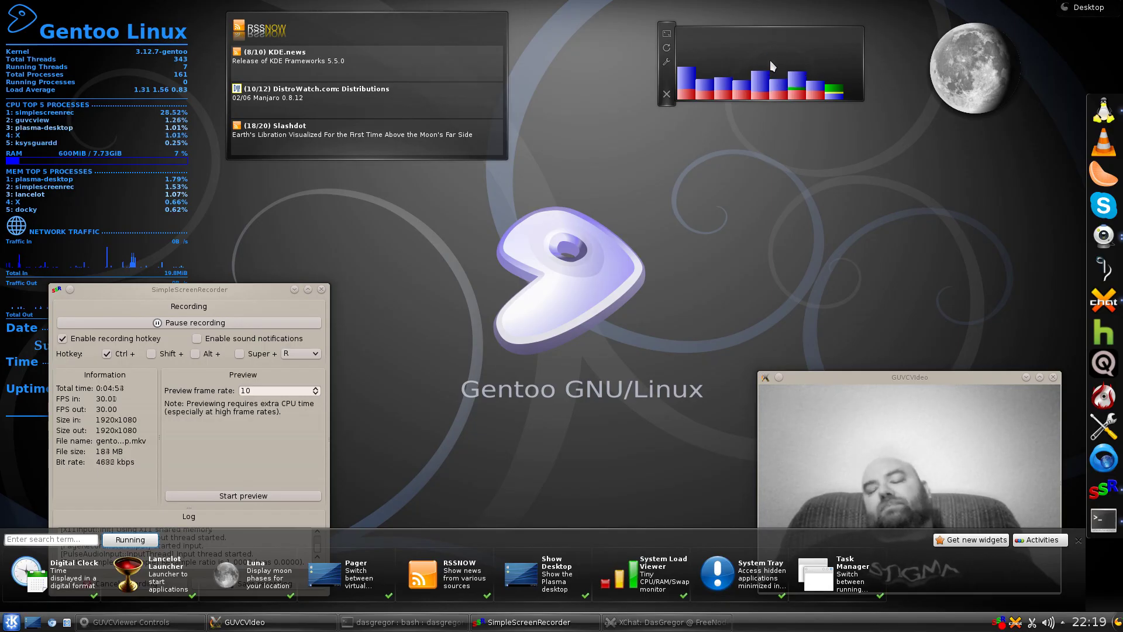
{"action": "mouse_move", "coordinate": [770, 60]}
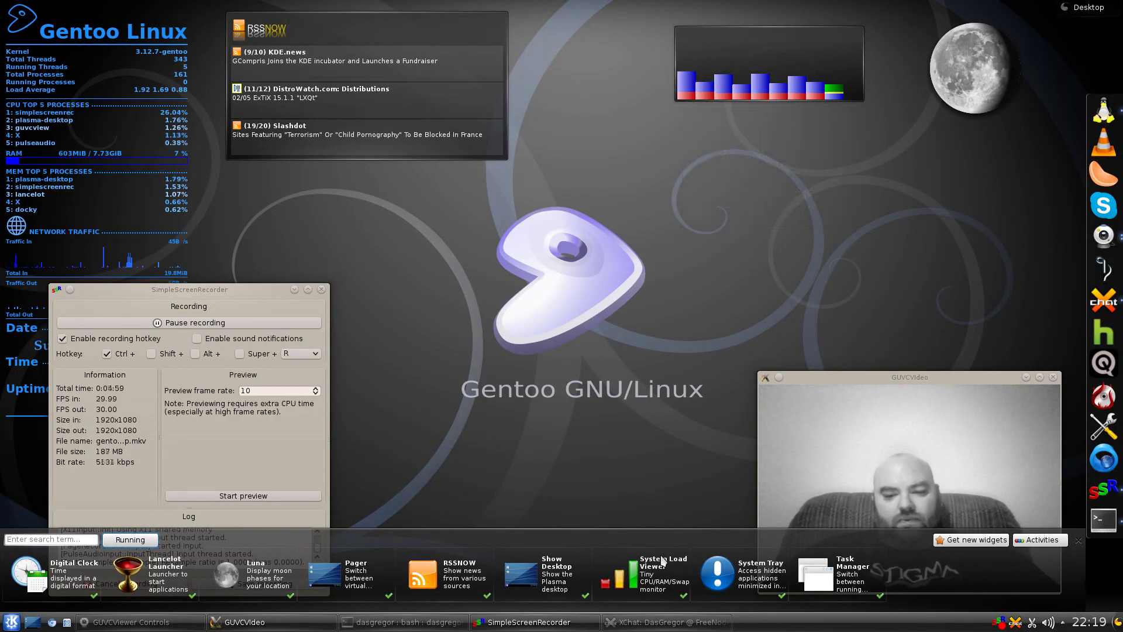
{"action": "mouse_move", "coordinate": [645, 590]}
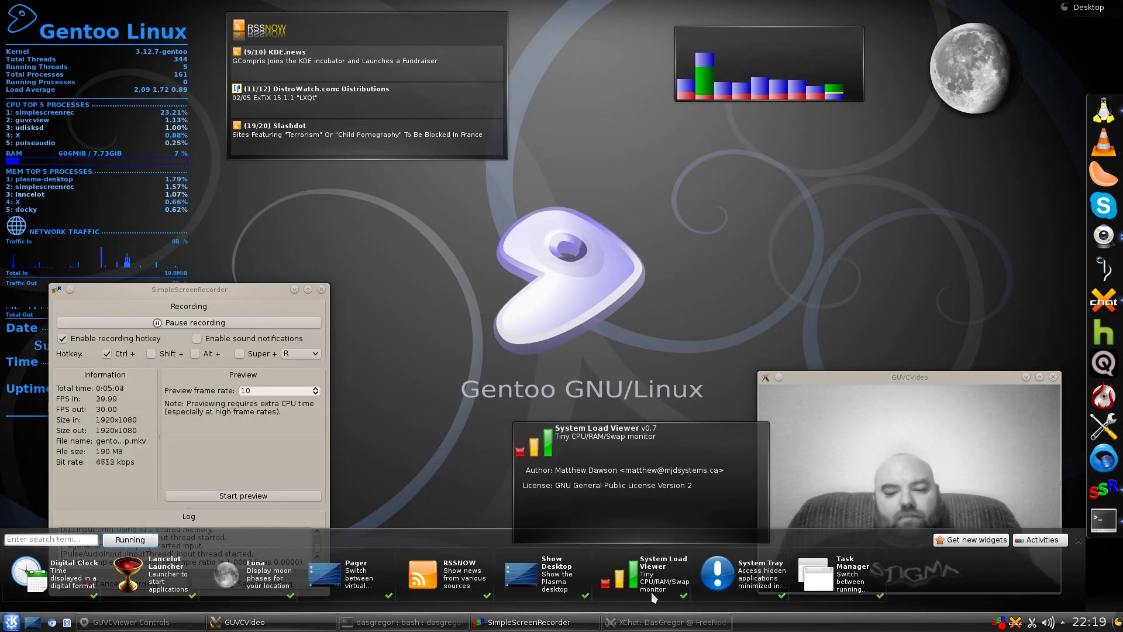
{"action": "mouse_move", "coordinate": [743, 82]}
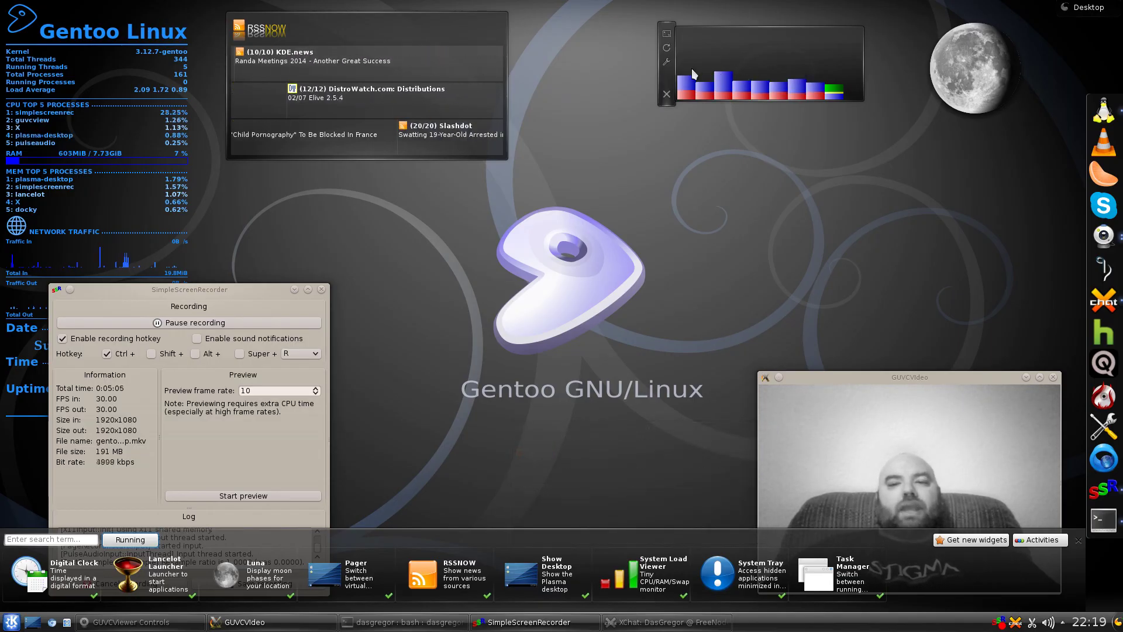
Review the System Load Viewer's Colors and General pages, then confirm it unchanged at 500 ms.
{"action": "left_click", "coordinate": [667, 62]}
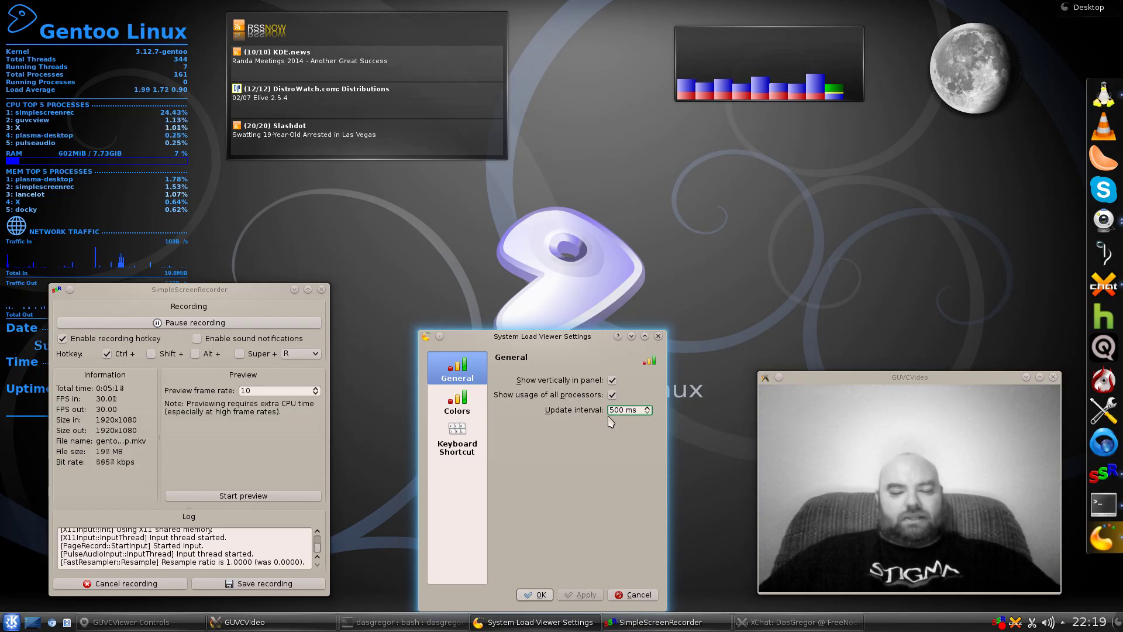
{"action": "left_click", "coordinate": [463, 403]}
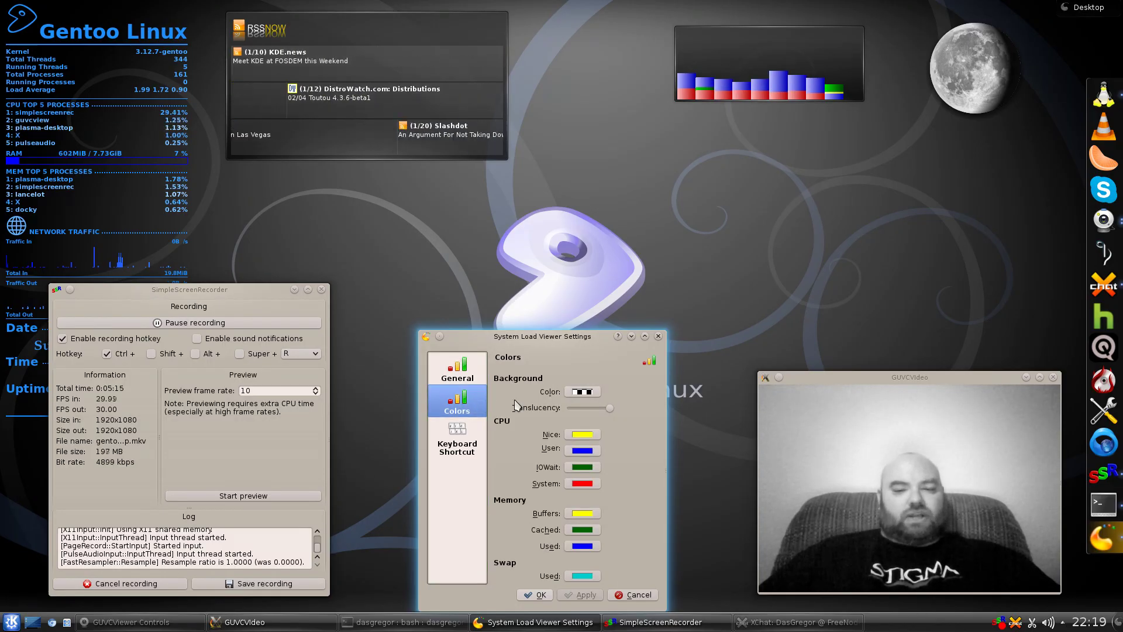
{"action": "left_click", "coordinate": [458, 370]}
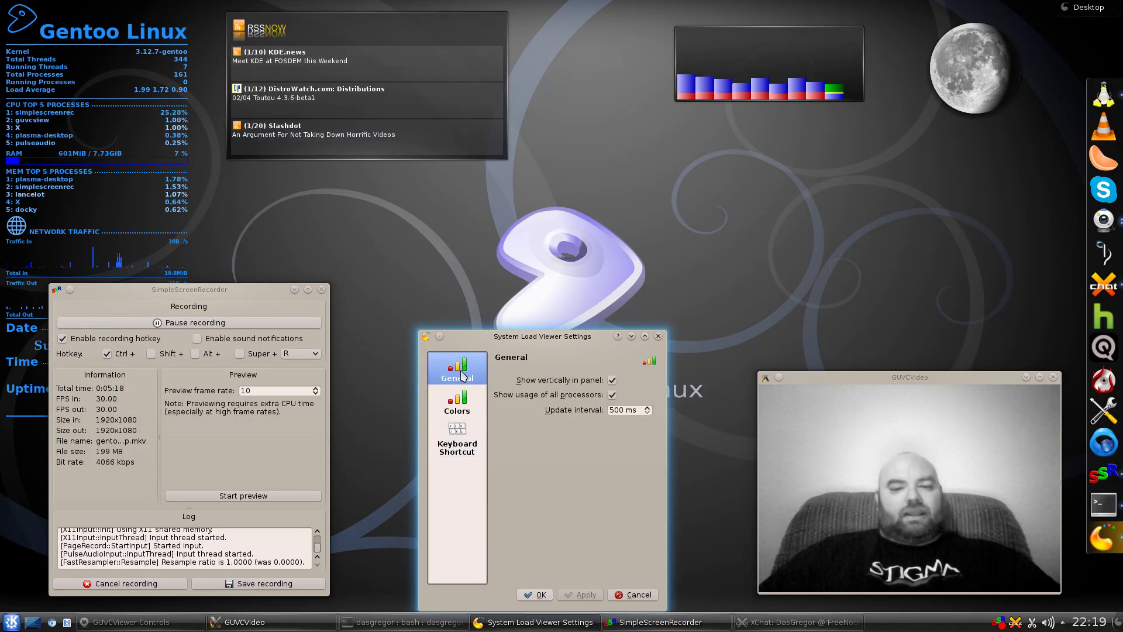
{"action": "left_click", "coordinate": [536, 595]}
{"action": "mouse_move", "coordinate": [686, 41]}
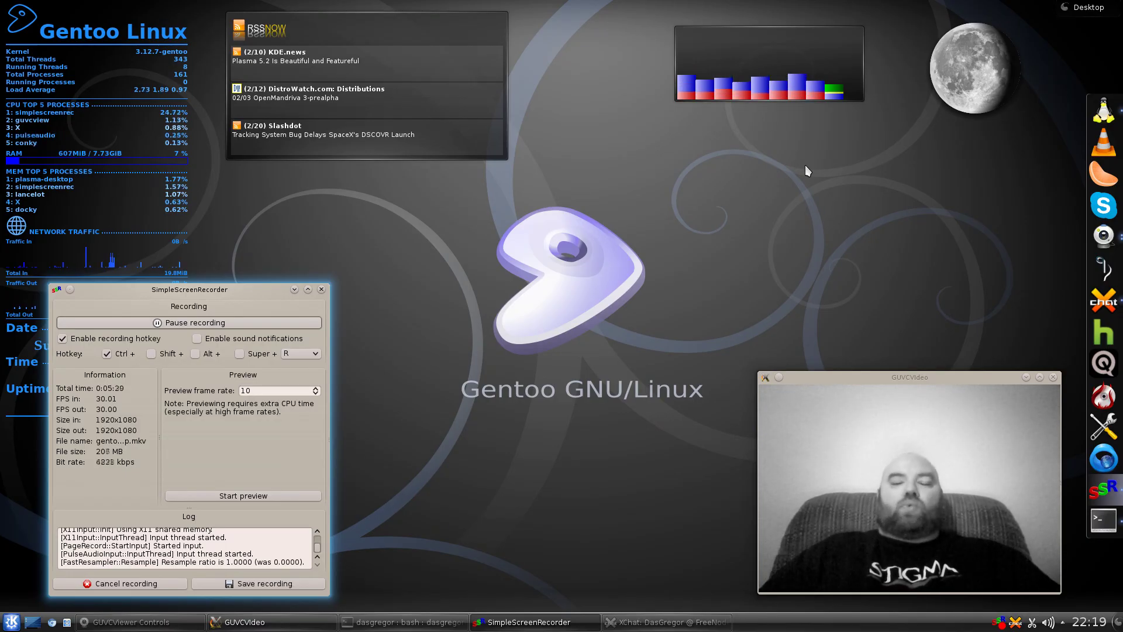
{"action": "mouse_move", "coordinate": [777, 94]}
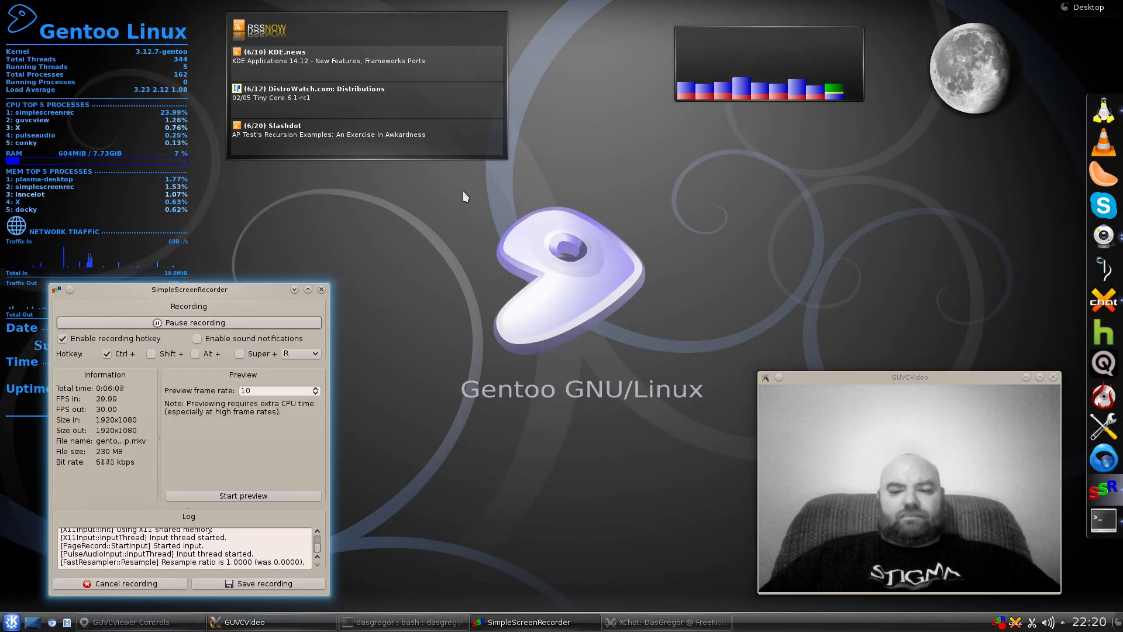
{"action": "mouse_move", "coordinate": [1012, 101]}
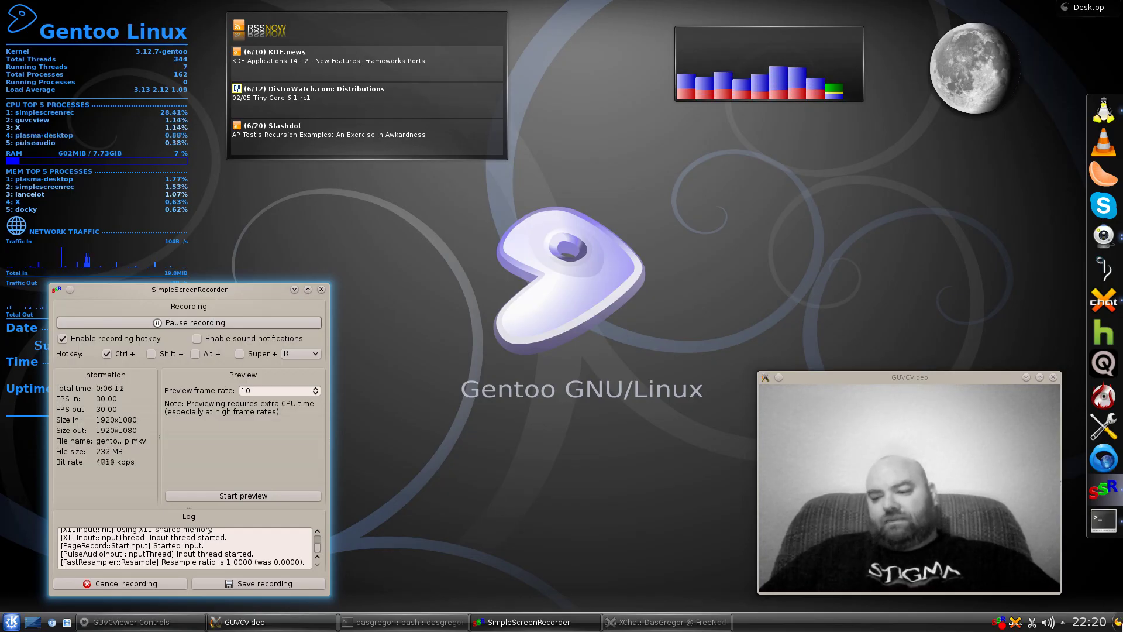
Reopen Add Widgets from the panel toolbox, filter to Running, and inspect entries like Luna.
{"action": "left_click", "coordinate": [1118, 622]}
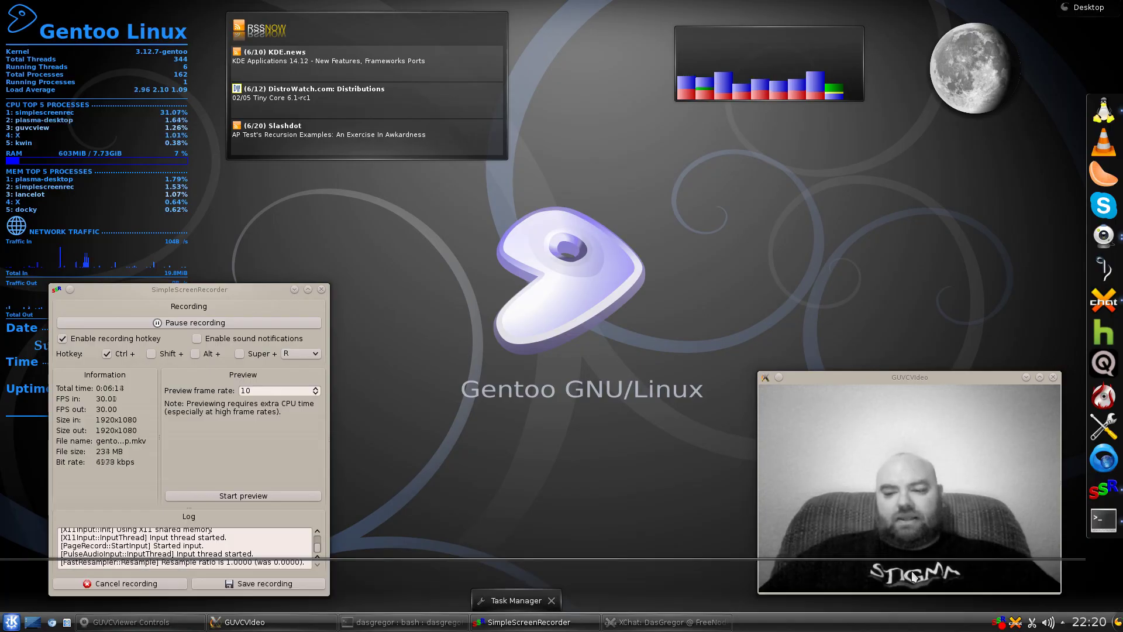
{"action": "left_click", "coordinate": [906, 575]}
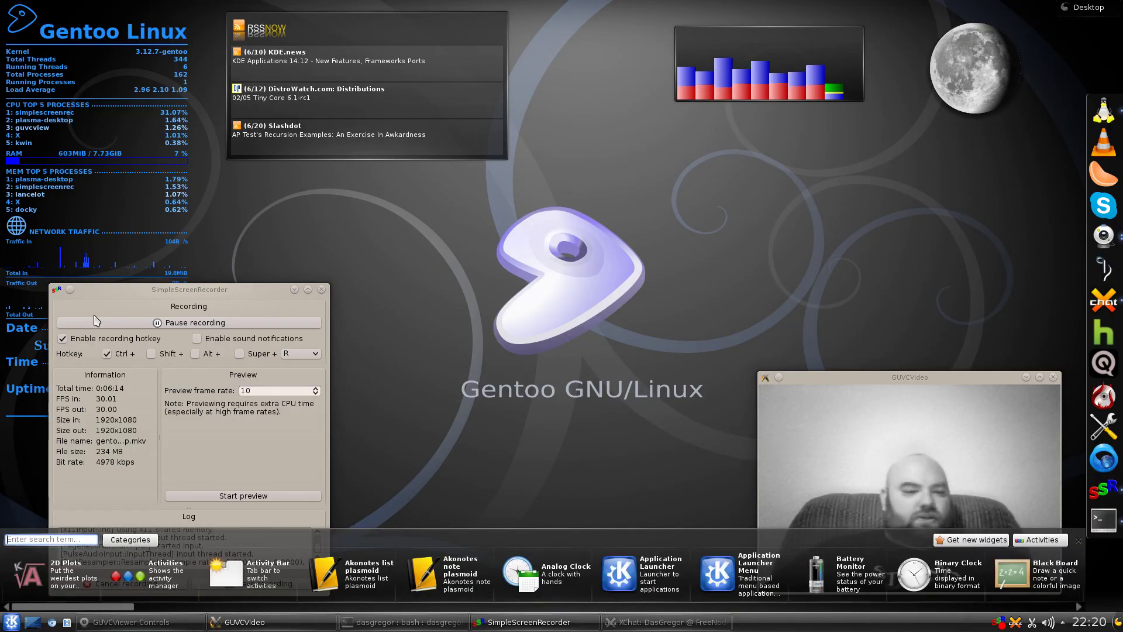
{"action": "left_click", "coordinate": [145, 538]}
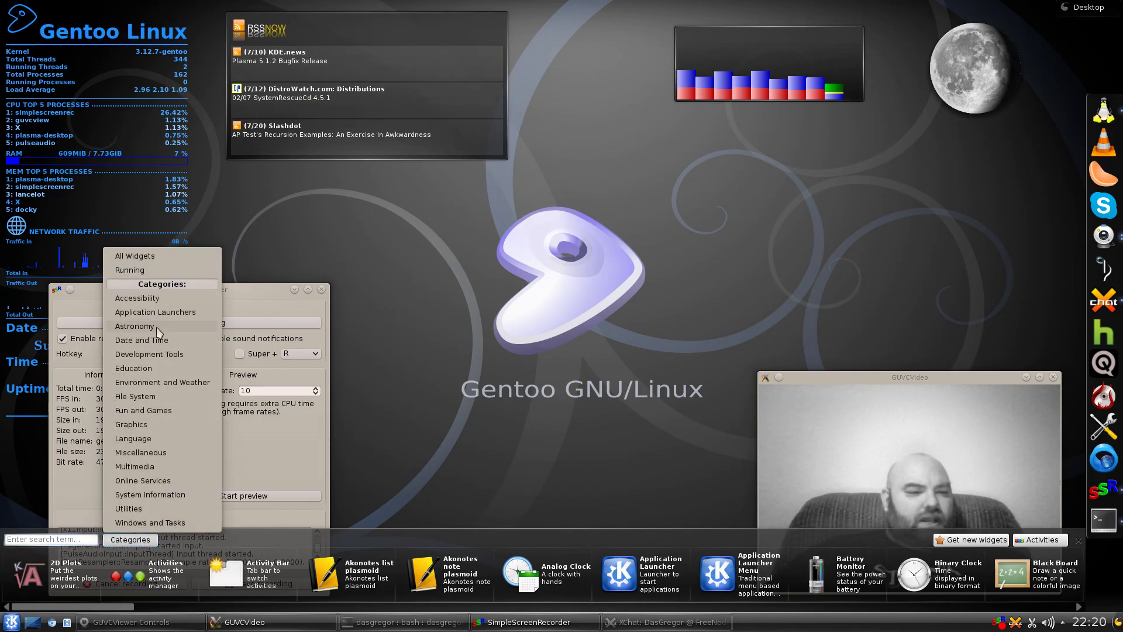
{"action": "left_click", "coordinate": [141, 270]}
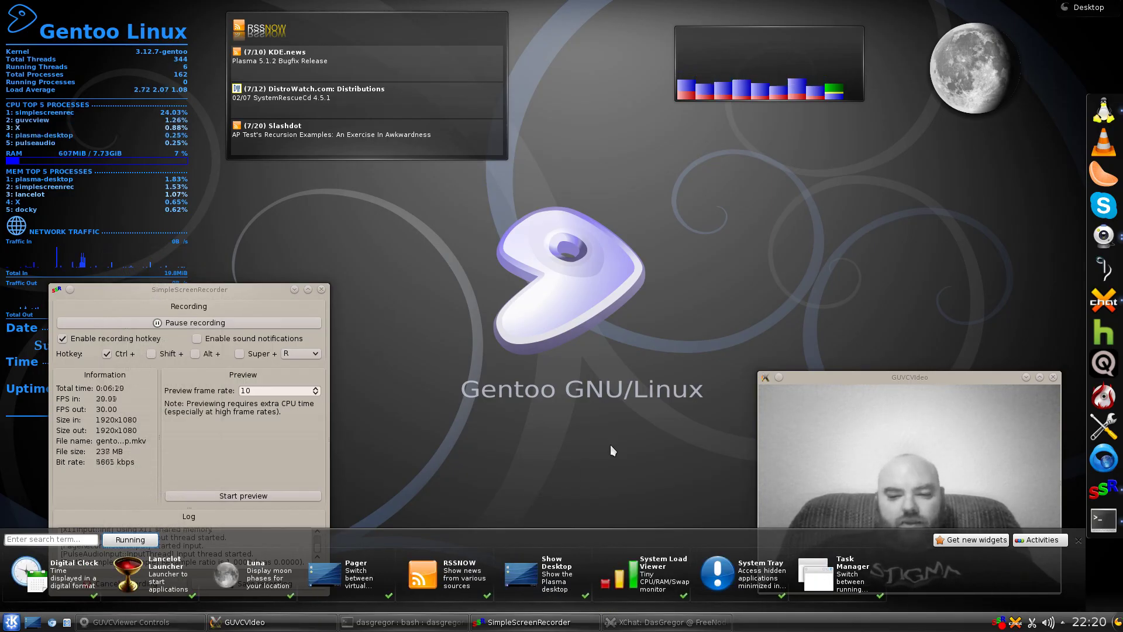
{"action": "mouse_move", "coordinate": [236, 571]}
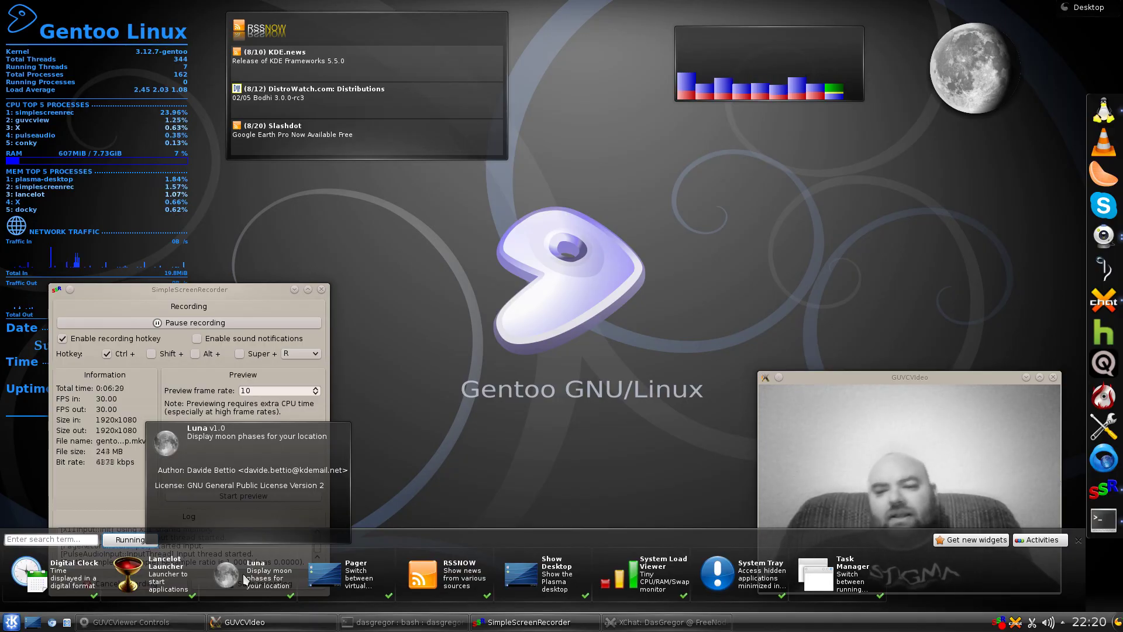
{"action": "mouse_move", "coordinate": [997, 110]}
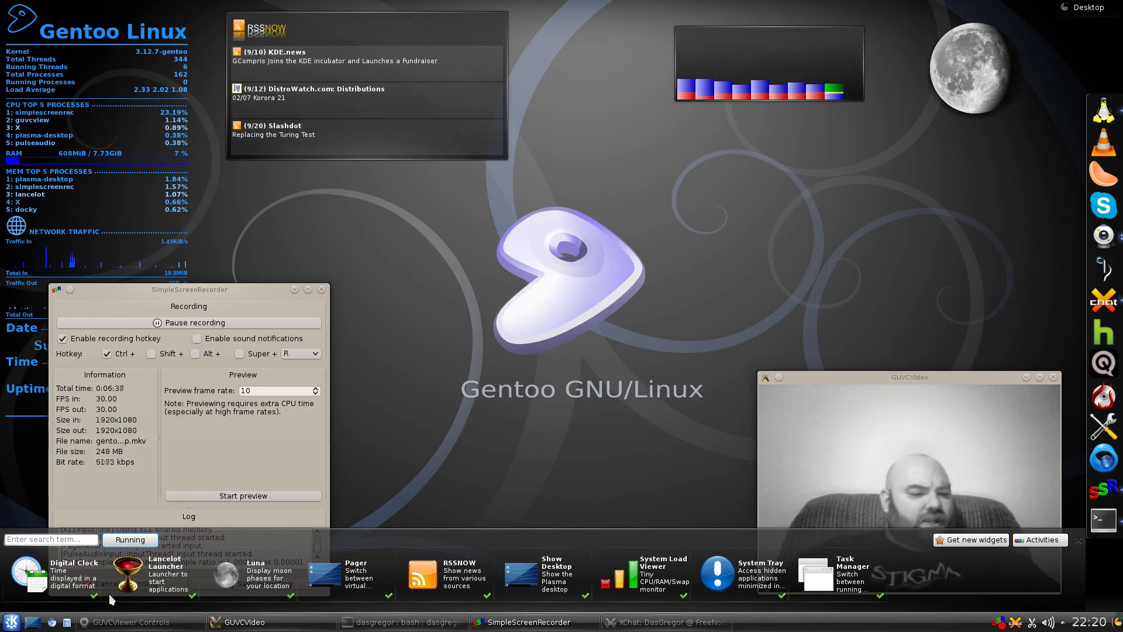
{"action": "mouse_move", "coordinate": [146, 571]}
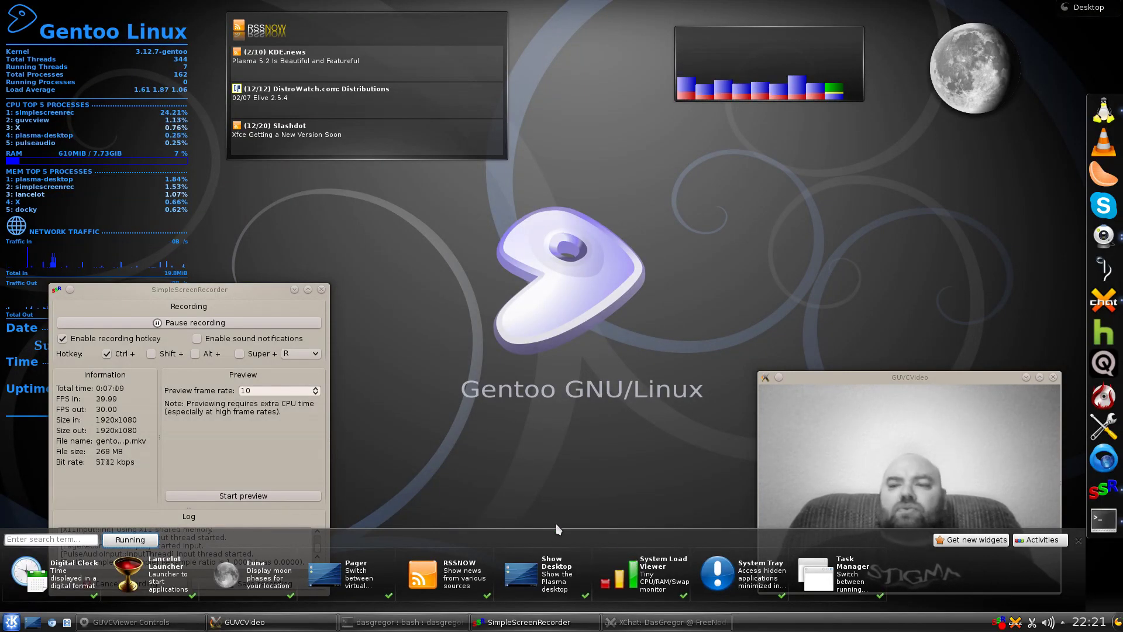
Close the widget browser and nudge the SimpleScreenRecorder window slightly left.
{"action": "left_click", "coordinate": [1078, 540]}
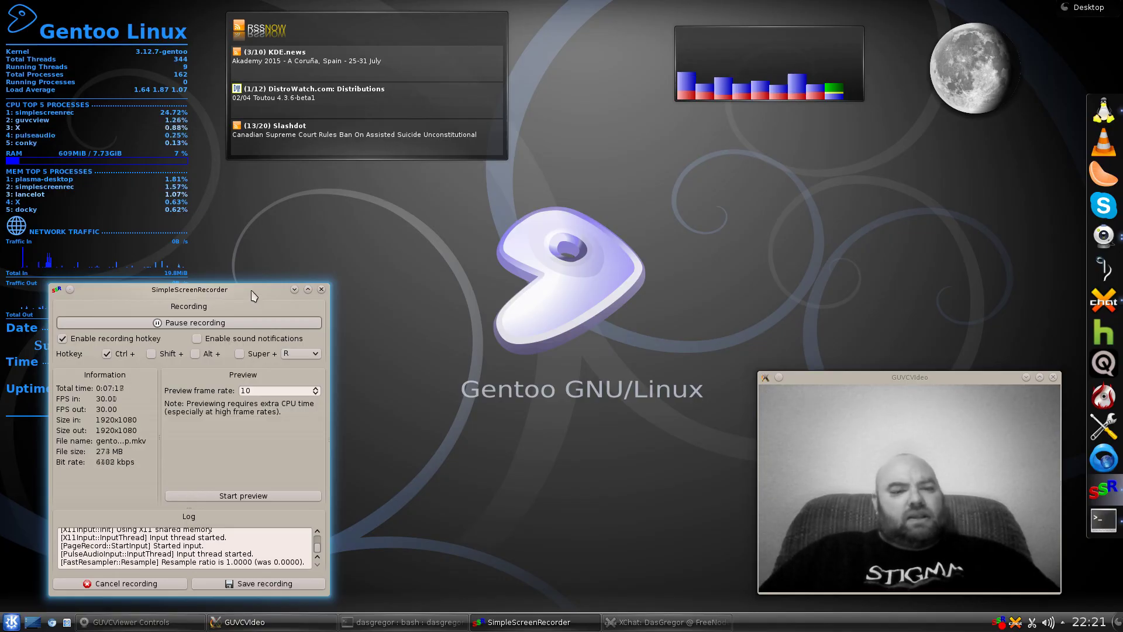
{"action": "left_click_drag", "start_coordinate": [250, 294], "coordinate": [224, 292]}
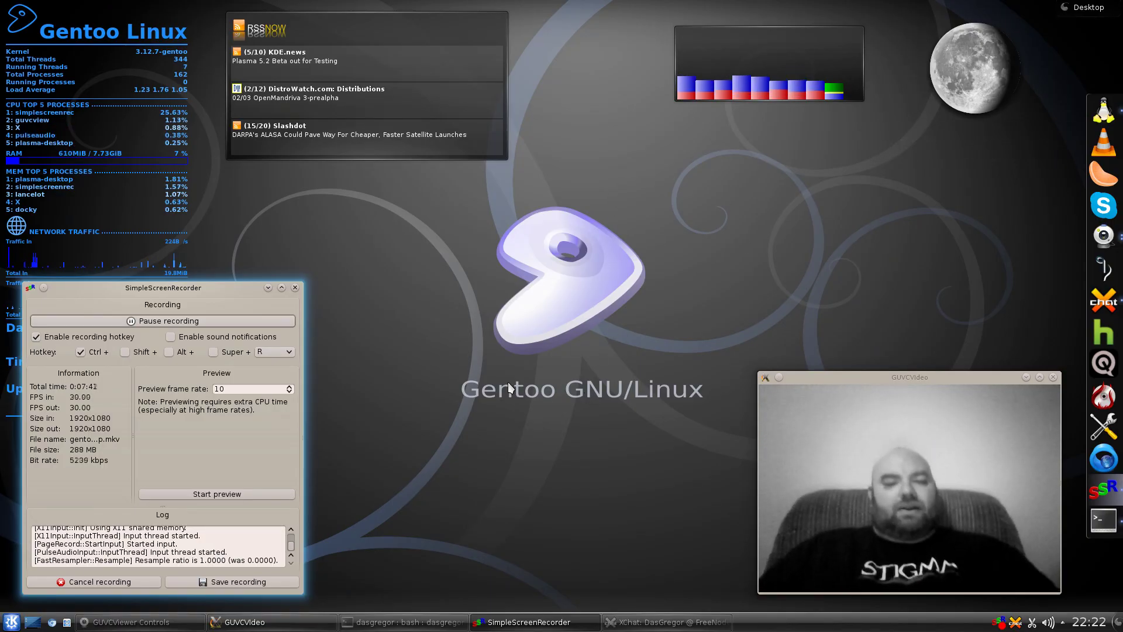
Minimize the recorder window, then show and dismiss the desktop context menu.
{"action": "left_click", "coordinate": [268, 288]}
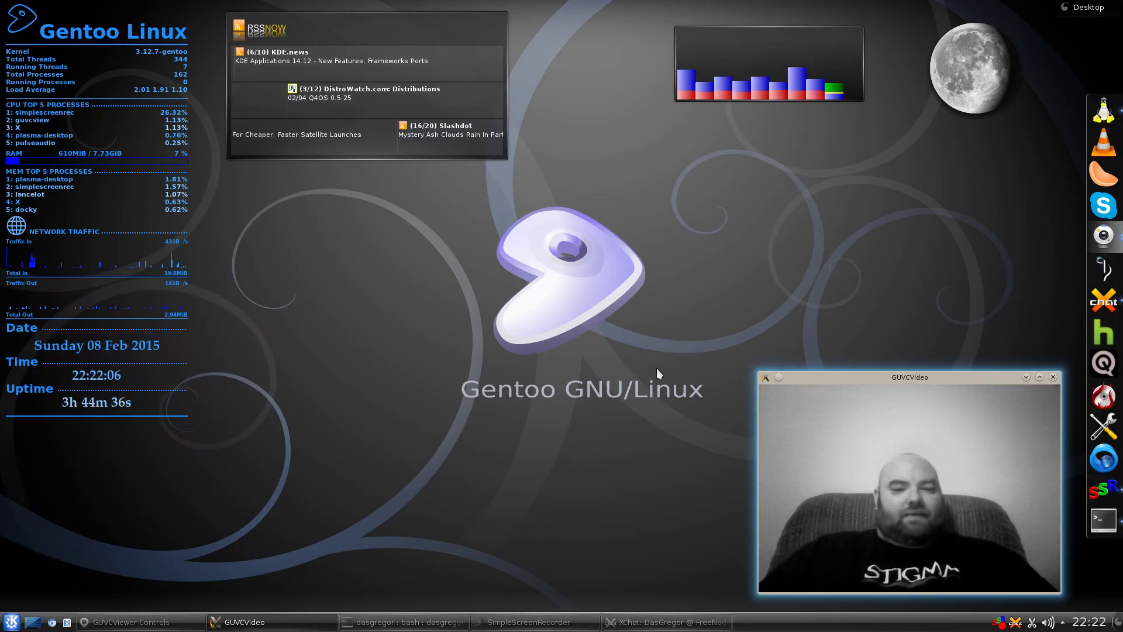
{"action": "right_click", "coordinate": [391, 264]}
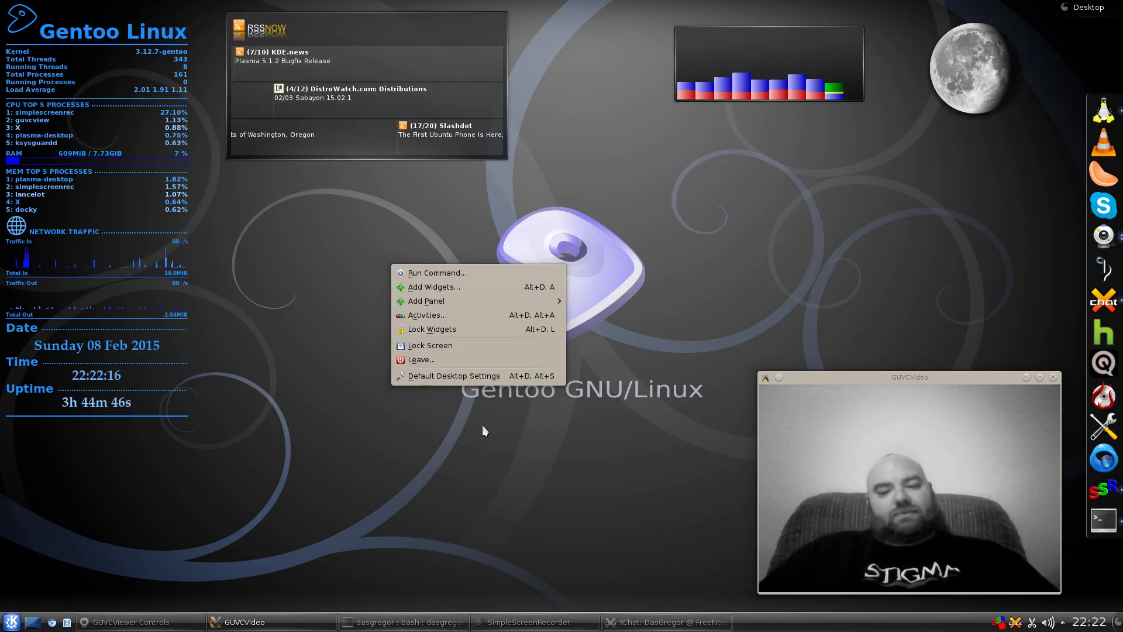
{"action": "left_click", "coordinate": [584, 440]}
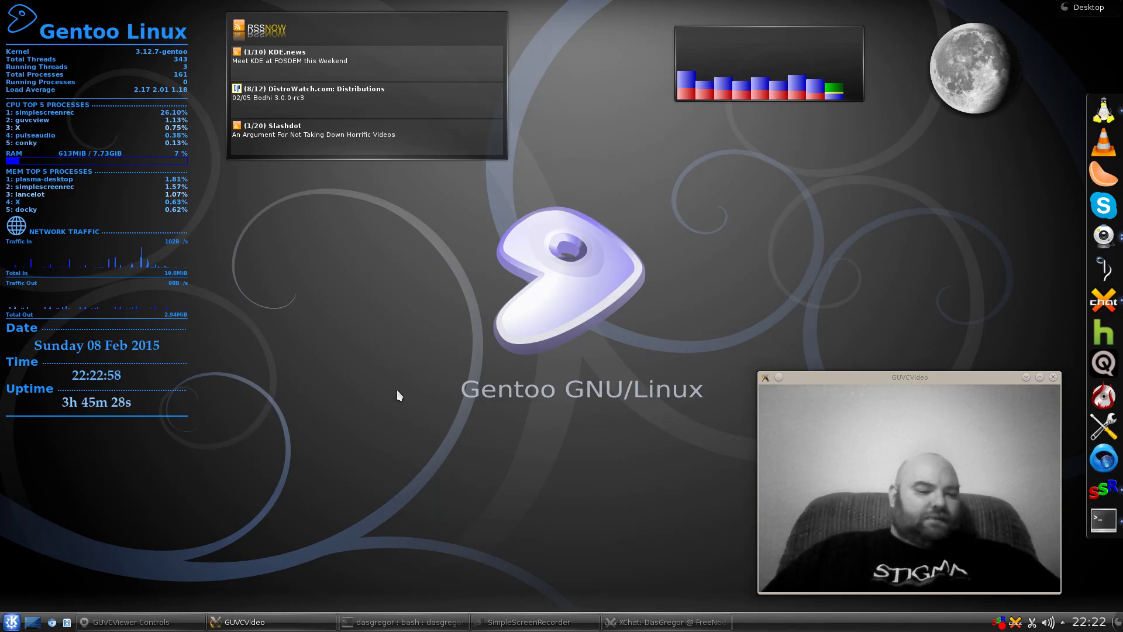
Launch System Settings and go to Workspace Appearance and Behavior > Workspace Appearance > Window Decorations.
{"action": "left_click", "coordinate": [10, 622]}
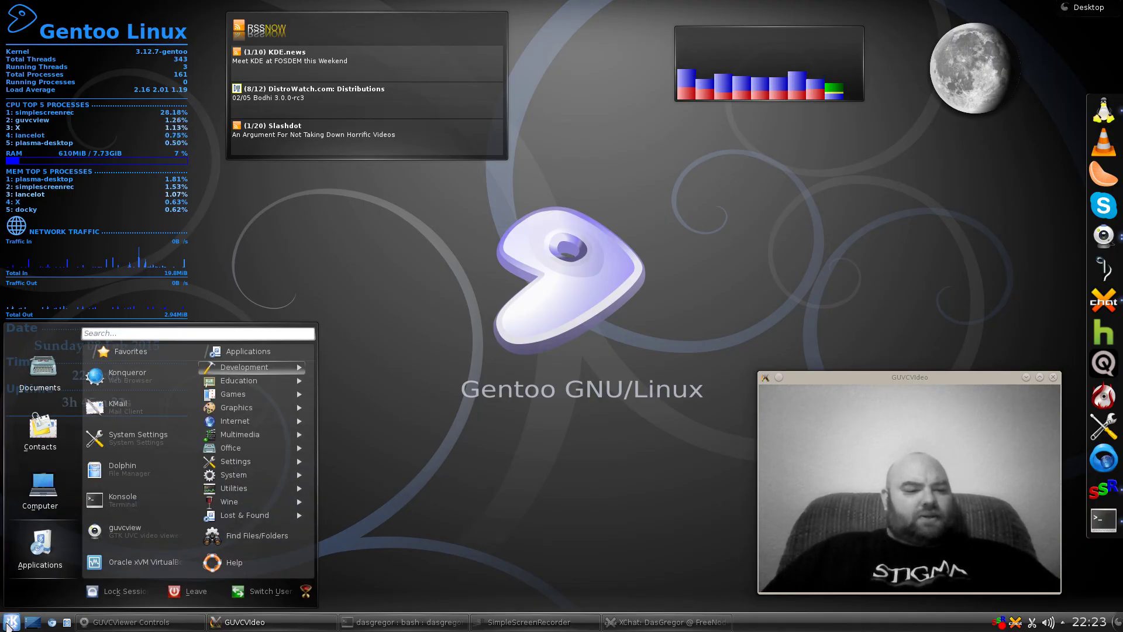
{"action": "left_click", "coordinate": [143, 438]}
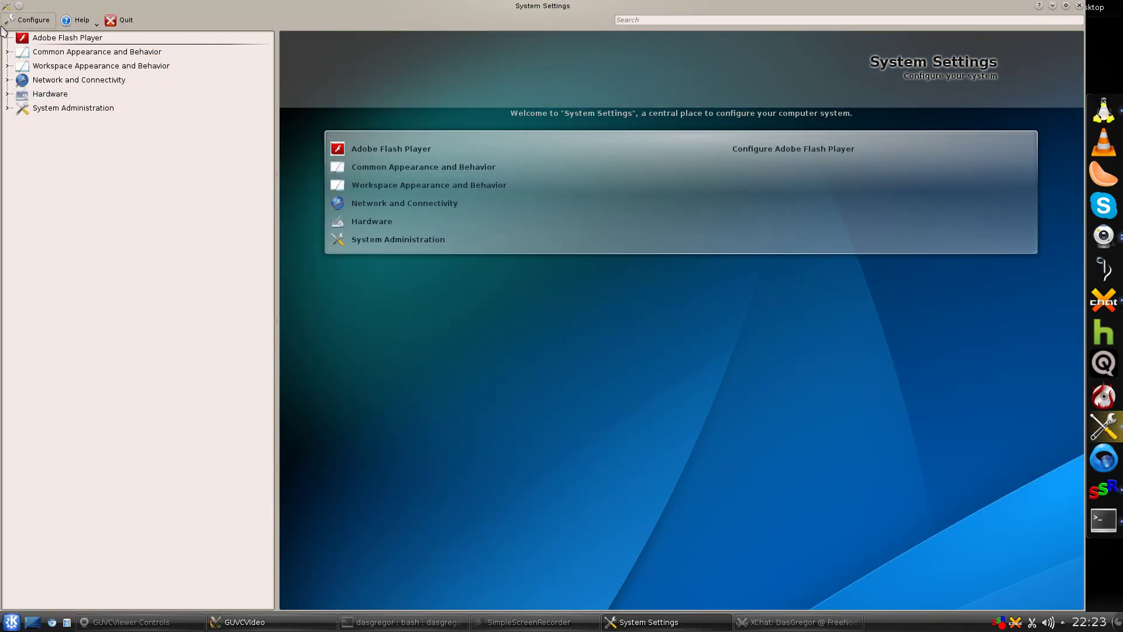
{"action": "left_click", "coordinate": [7, 52]}
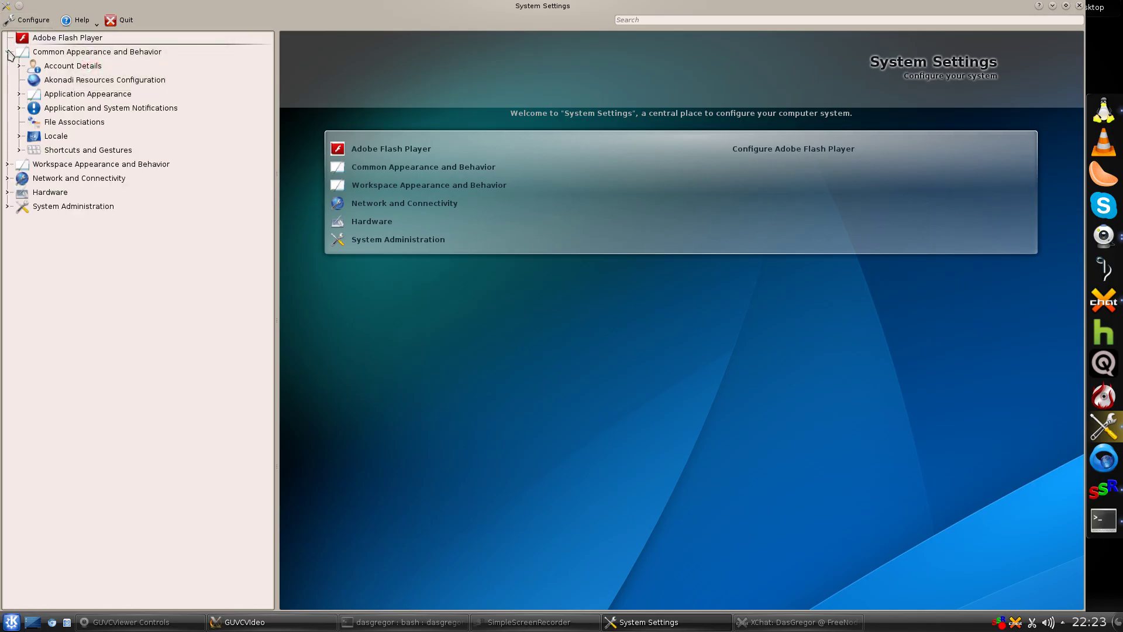
{"action": "left_click", "coordinate": [7, 52]}
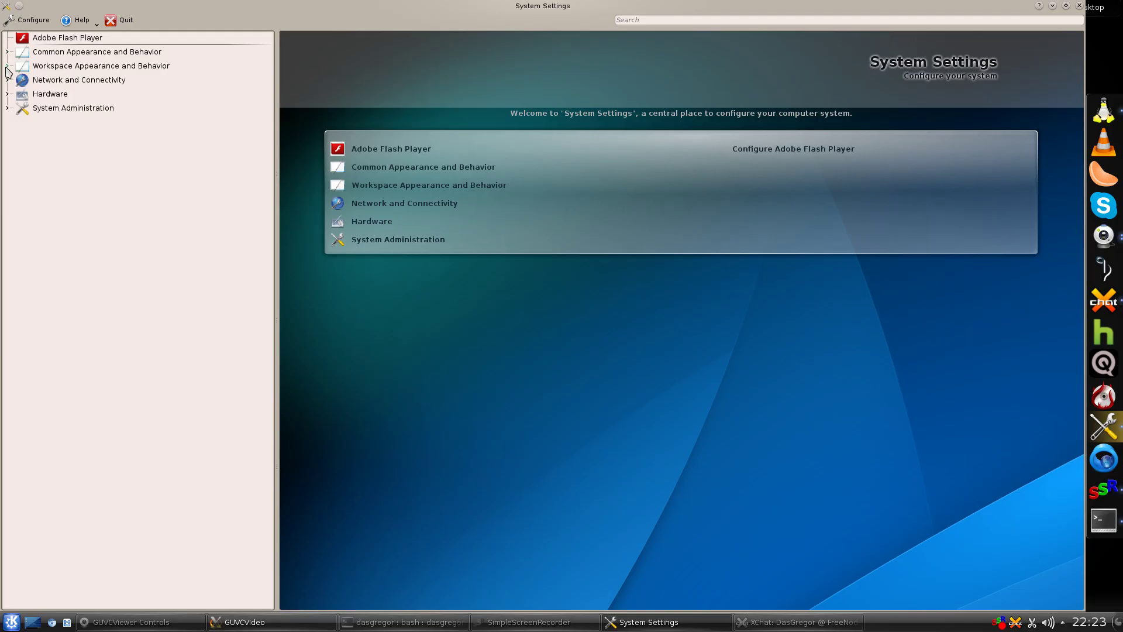
{"action": "left_click", "coordinate": [7, 66]}
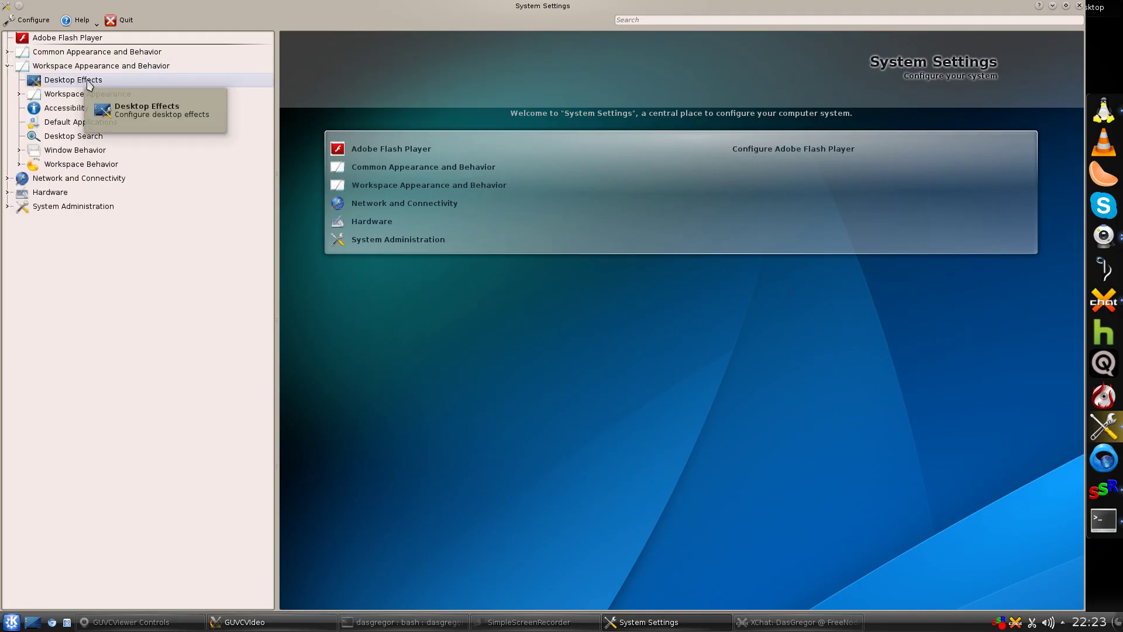
{"action": "left_click", "coordinate": [24, 93]}
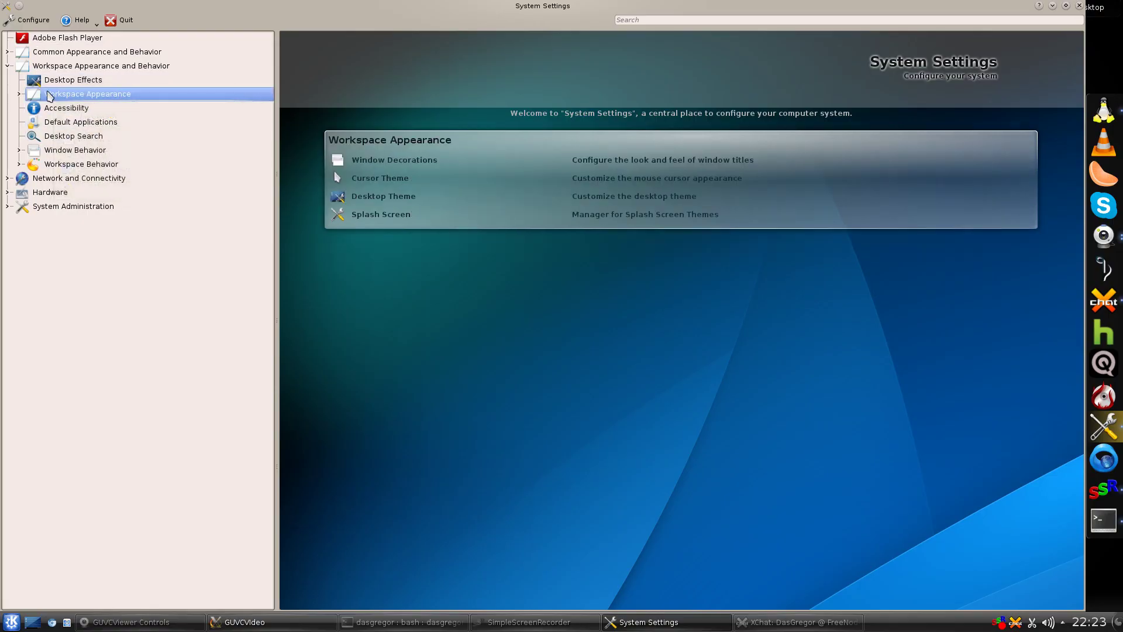
{"action": "left_click", "coordinate": [20, 94]}
{"action": "left_click", "coordinate": [84, 109]}
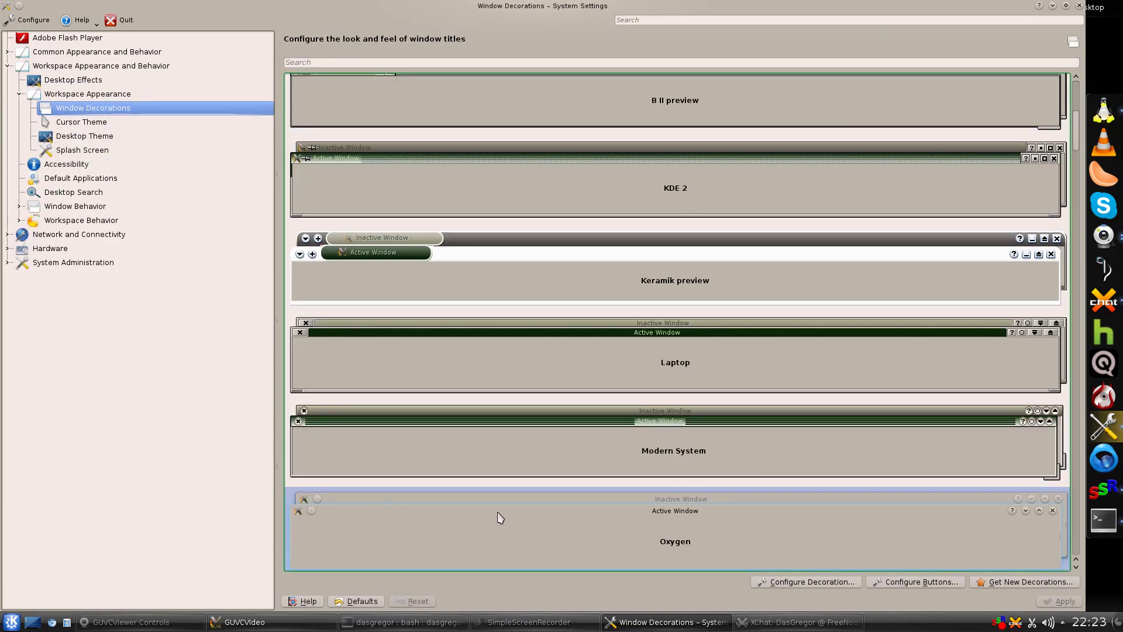
Browse the Cursor Theme, Desktop Theme and Splash Screen pages, previewing the Minimalistic splash.
{"action": "left_click", "coordinate": [92, 121]}
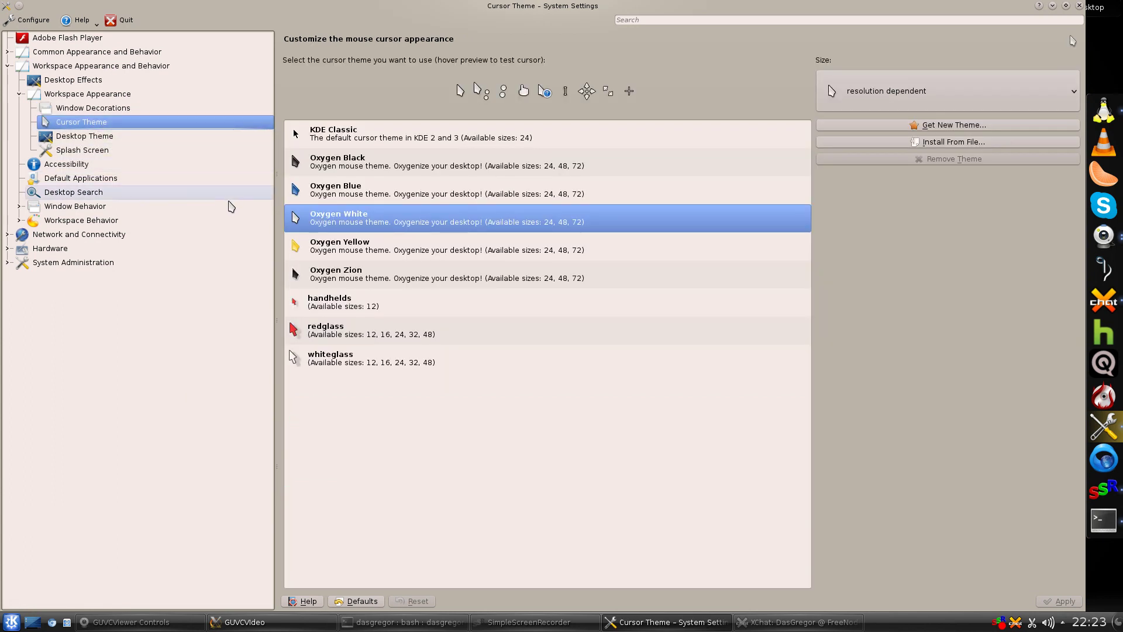
{"action": "left_click", "coordinate": [95, 136]}
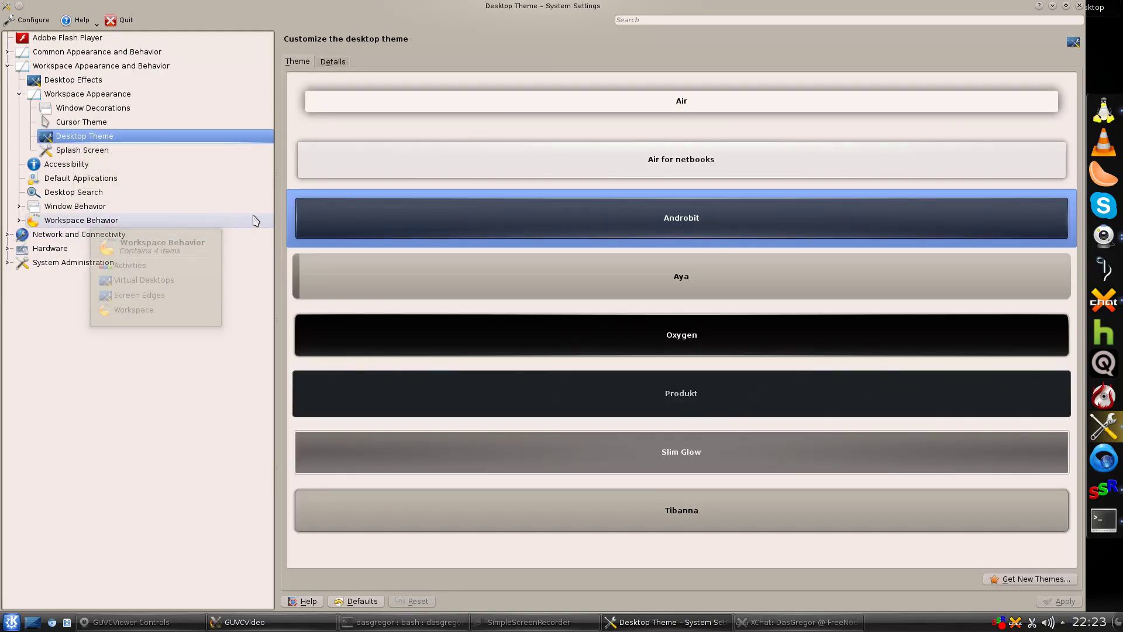
{"action": "left_click", "coordinate": [93, 151]}
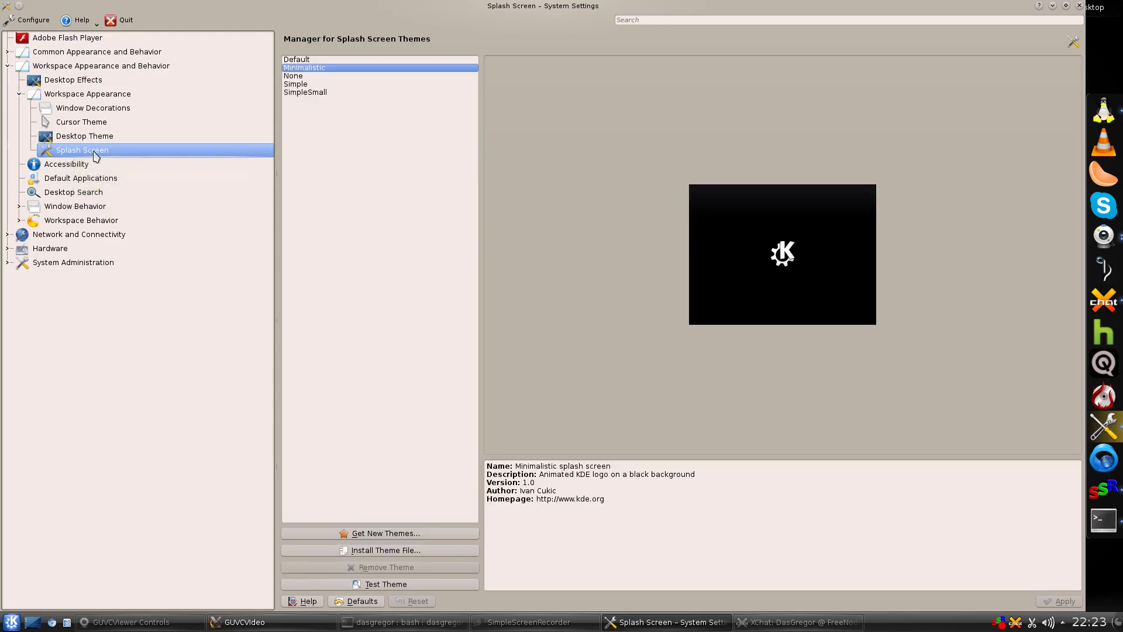
Collapse the Workspace Appearance and Behavior tree and expand Common Appearance and Behavior.
{"action": "left_click", "coordinate": [19, 95]}
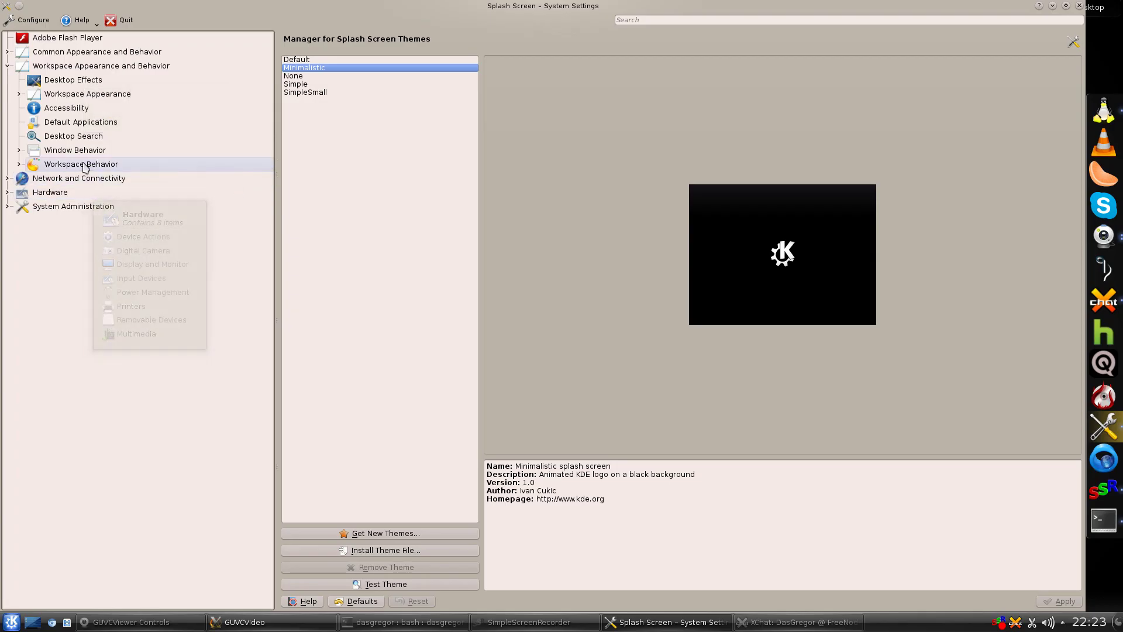
{"action": "left_click", "coordinate": [7, 65]}
{"action": "left_click", "coordinate": [7, 52]}
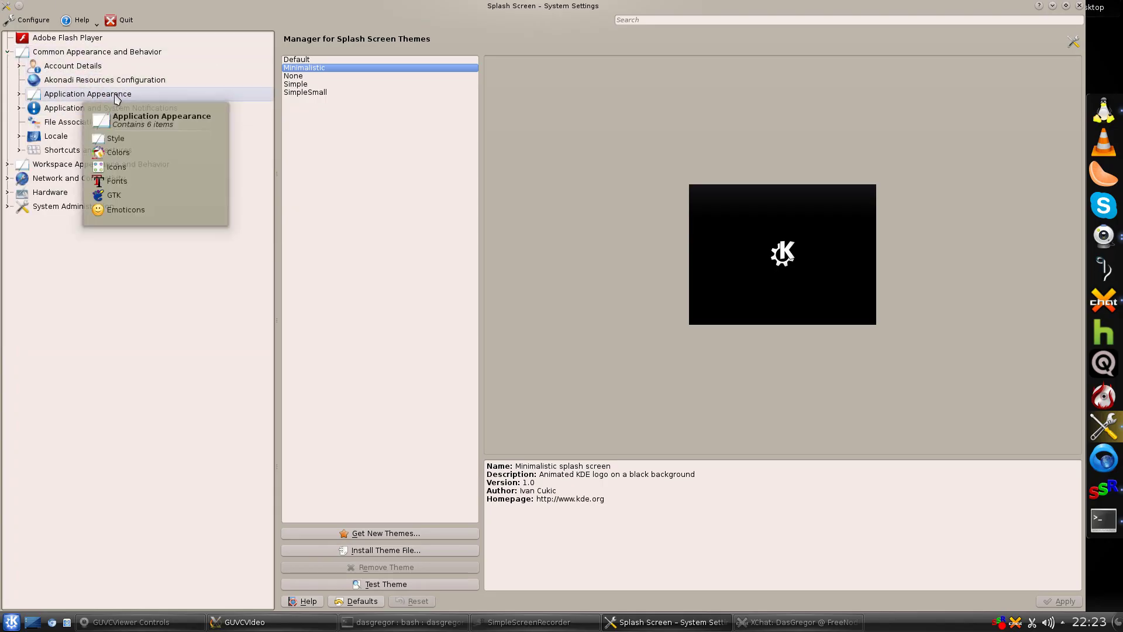
Go to Application Appearance, view the Style page, then open the Colors page.
{"action": "left_click", "coordinate": [117, 97]}
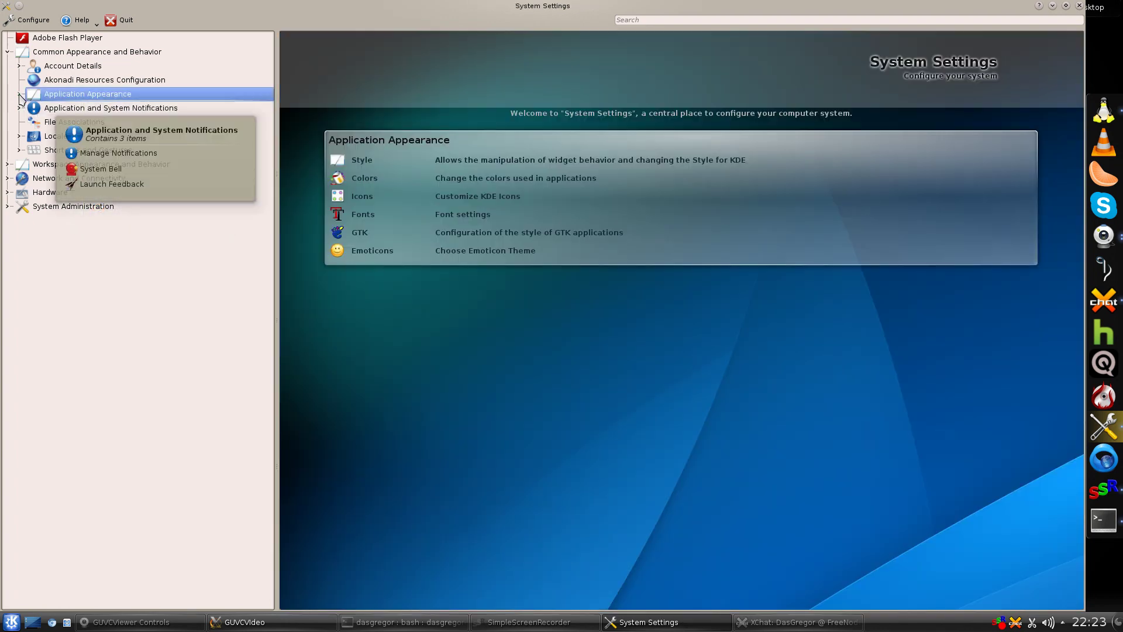
{"action": "left_click", "coordinate": [20, 96]}
{"action": "left_click", "coordinate": [52, 109]}
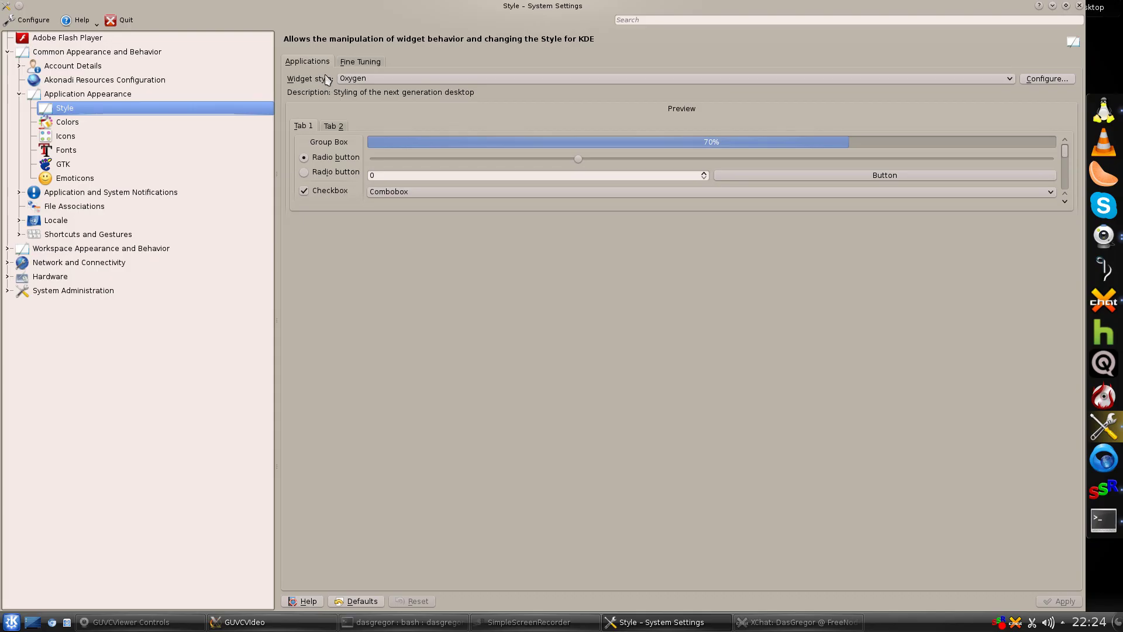
{"action": "left_click", "coordinate": [57, 124]}
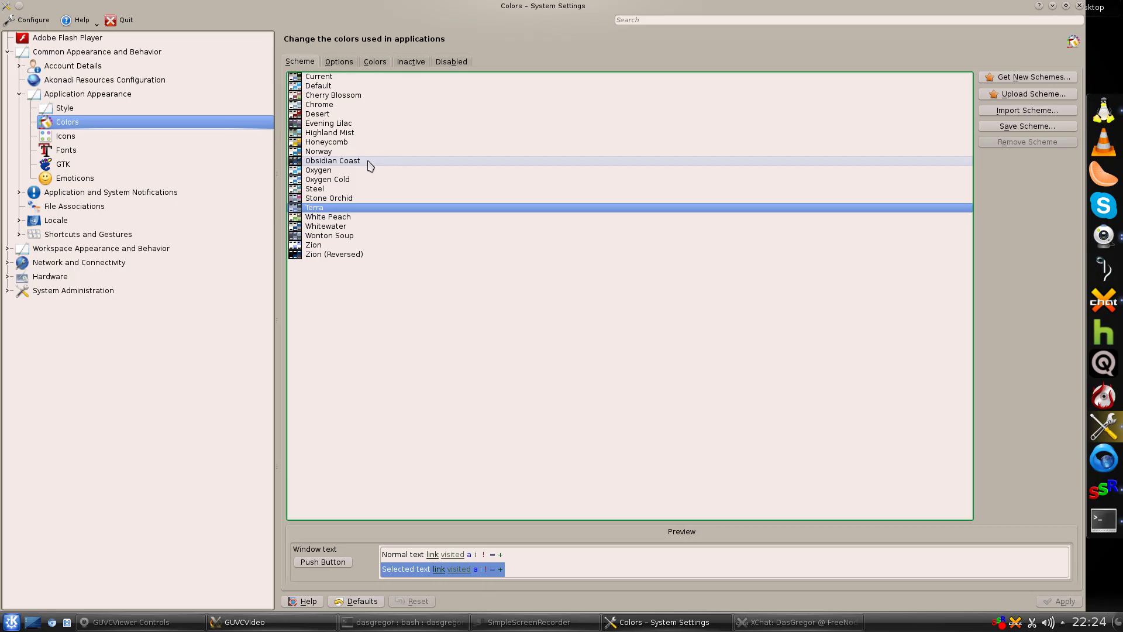
Preview the Obsidian Coast colour scheme, then return to Terra without applying.
{"action": "left_click", "coordinate": [363, 167]}
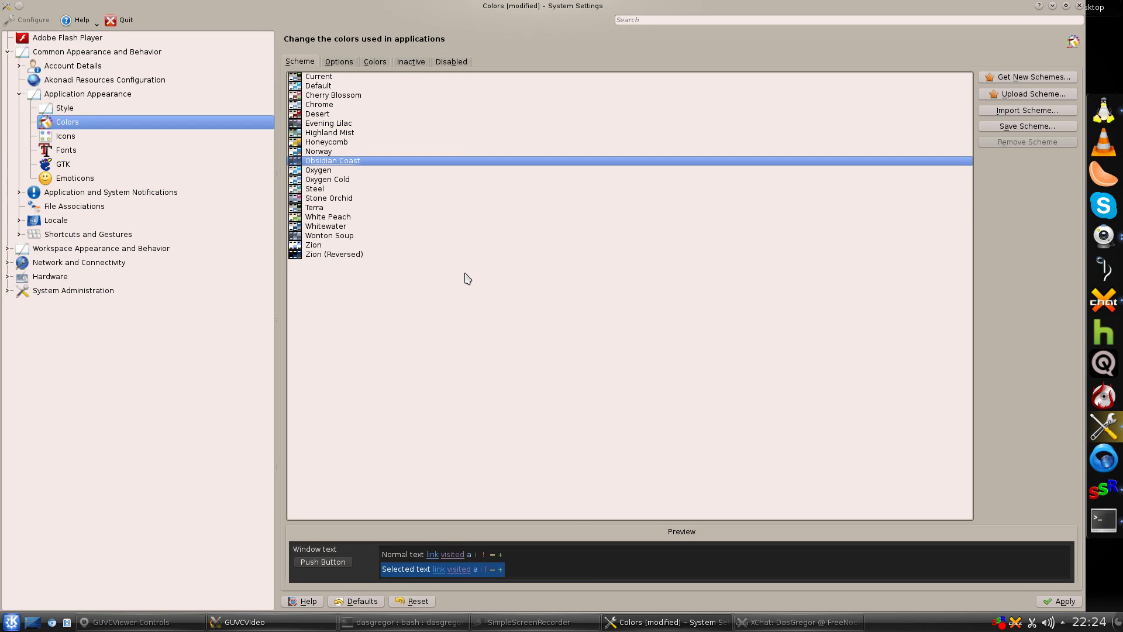
{"action": "left_click", "coordinate": [318, 208]}
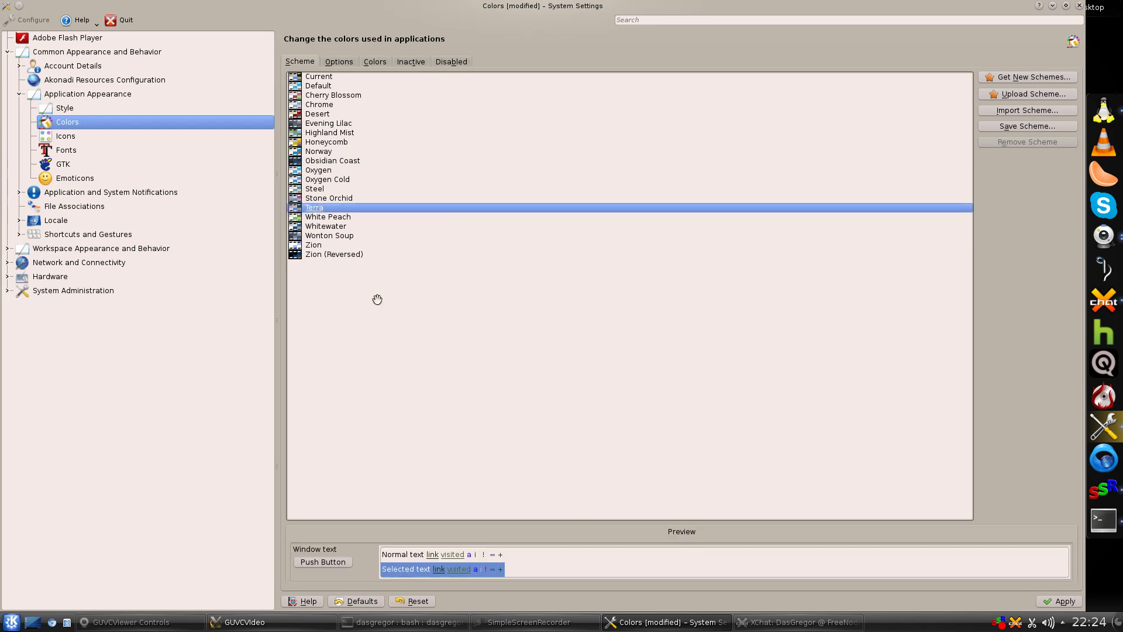
{"action": "mouse_move", "coordinate": [610, 625]}
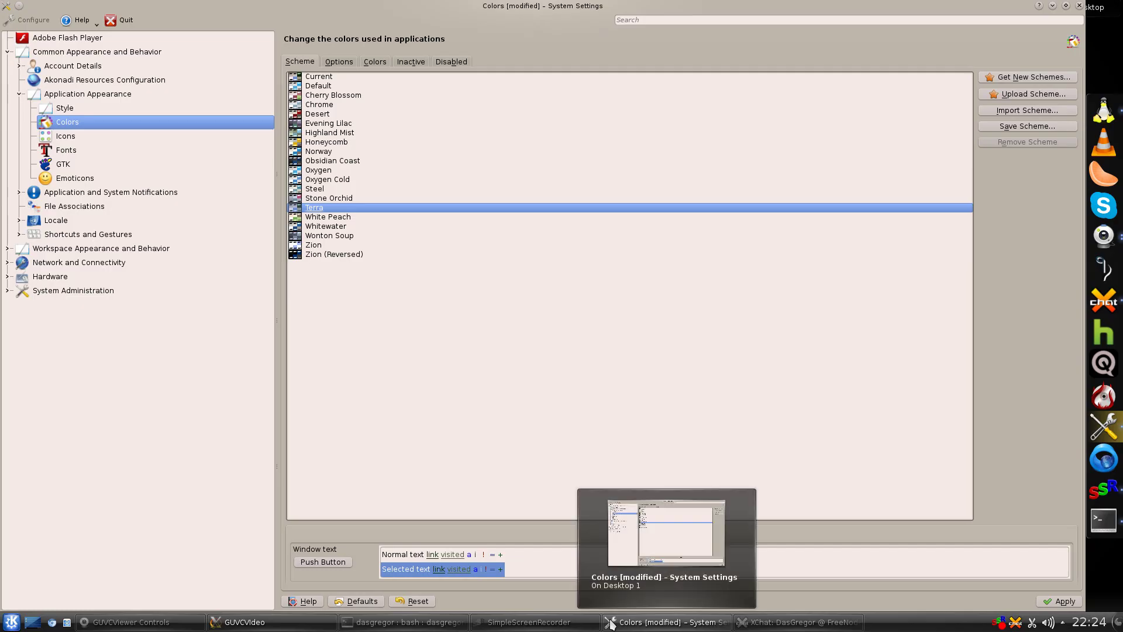
Discard the unapplied colour changes, view the Fonts and GTK (oxygen-gtk) pages, then minimize System Settings.
{"action": "left_click", "coordinate": [73, 154]}
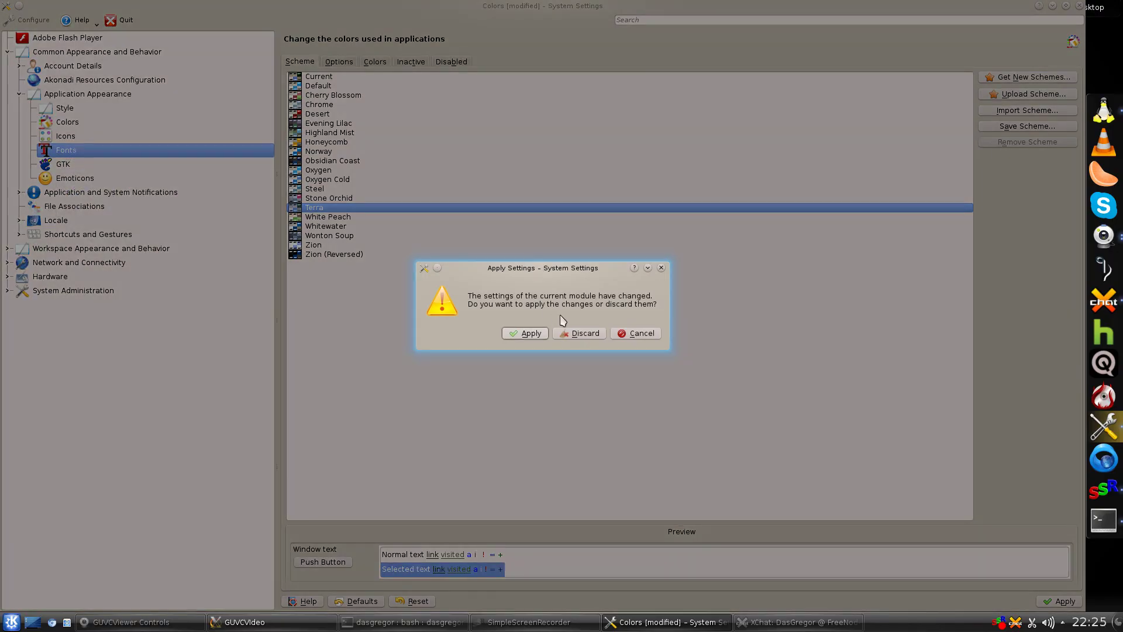
{"action": "left_click", "coordinate": [594, 333]}
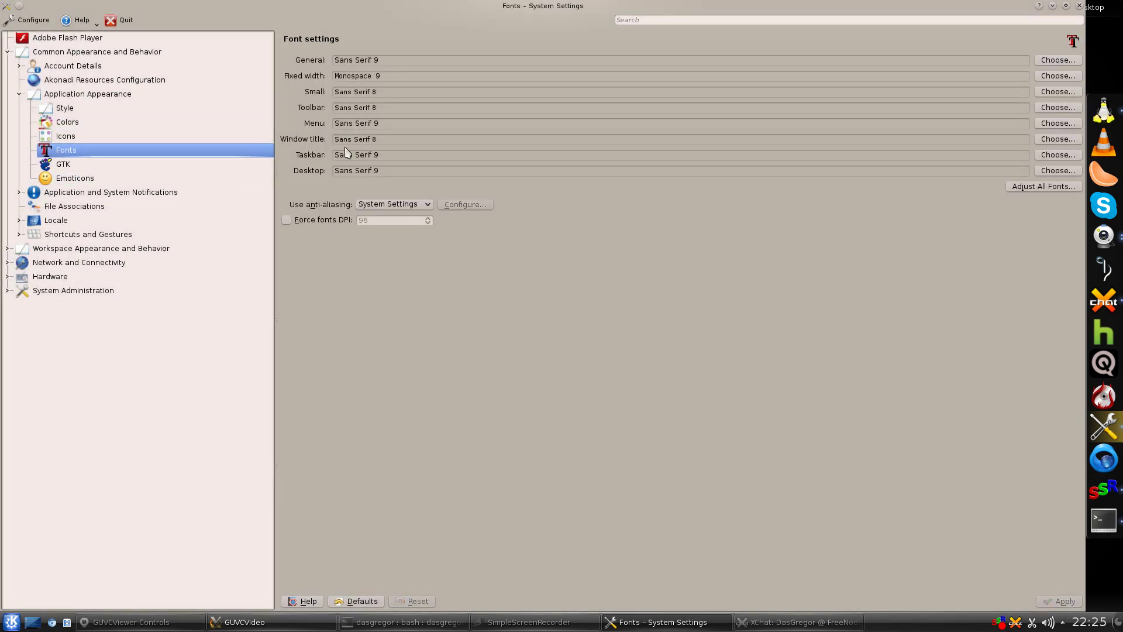
{"action": "left_click", "coordinate": [63, 165]}
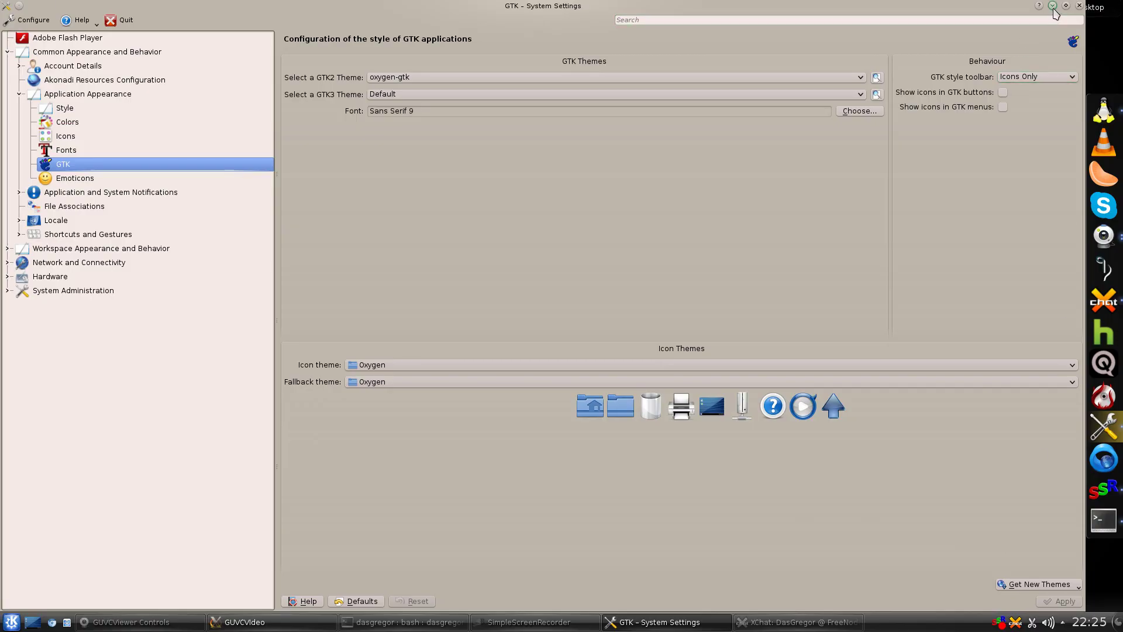
{"action": "left_click", "coordinate": [1053, 6]}
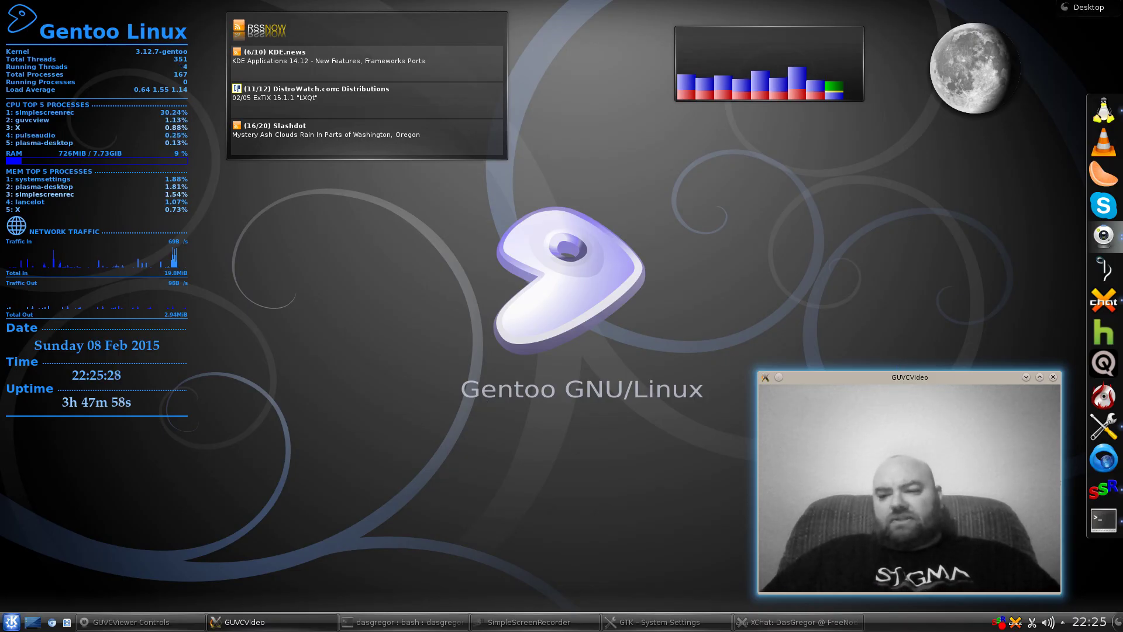
Minimize the GUVCVideo window and bring Konsole back to the front, nudging it slightly.
{"action": "left_click", "coordinate": [1025, 379]}
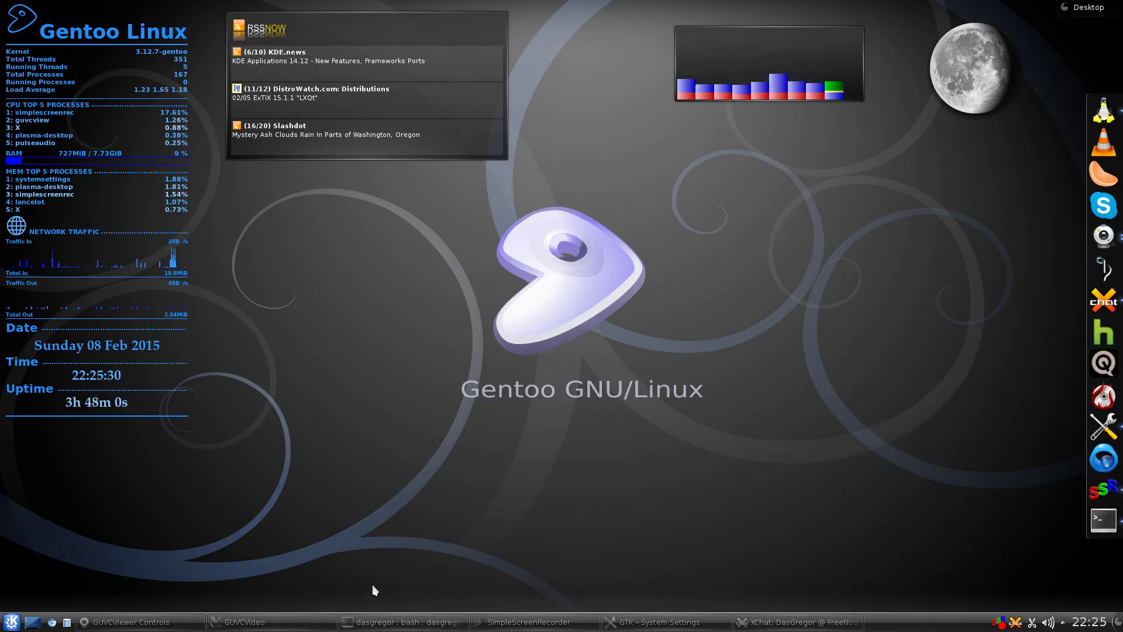
{"action": "left_click", "coordinate": [380, 625]}
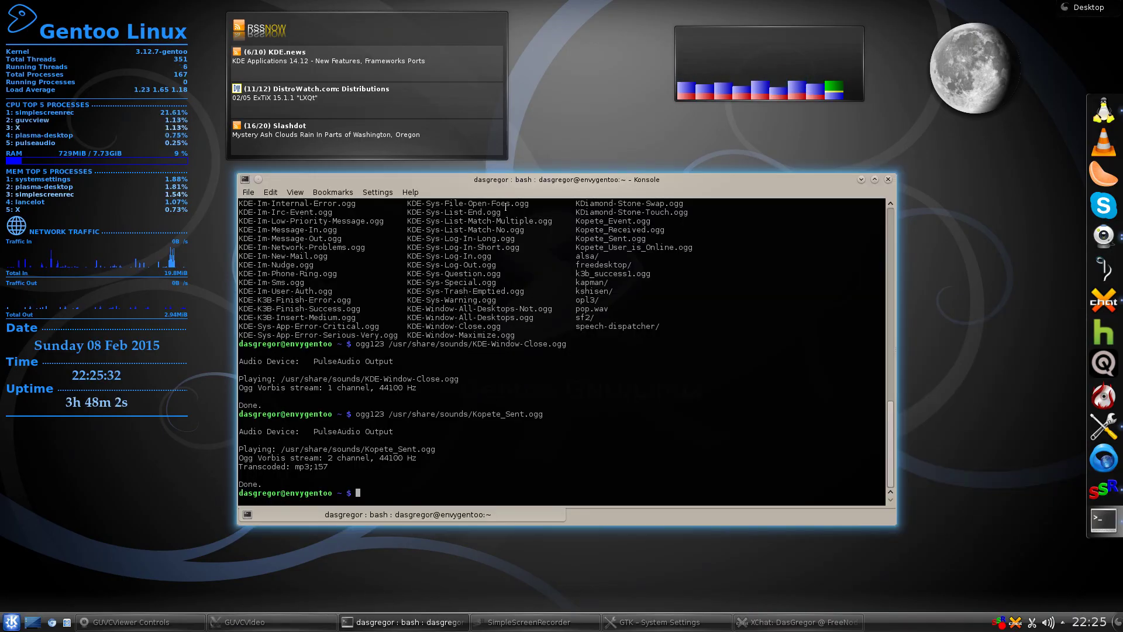
{"action": "left_click_drag", "start_coordinate": [473, 179], "coordinate": [492, 184]}
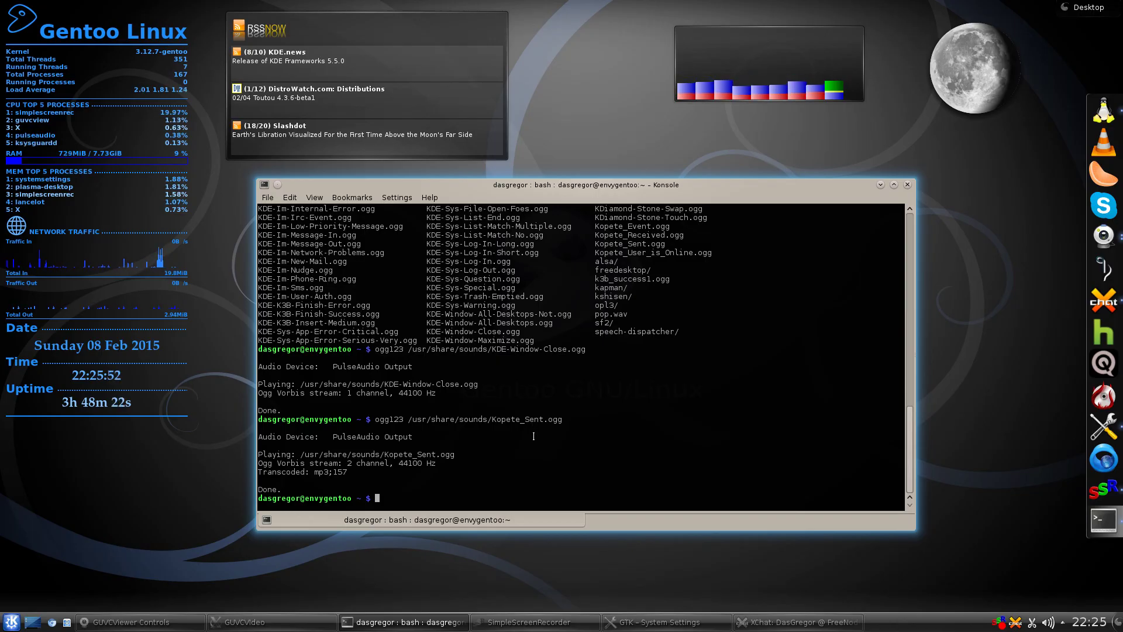
Rerun the previous ogg123 command to play Kopete_Sent.ogg again.
{"action": "key", "text": "Up"}
{"action": "key", "text": "Return"}
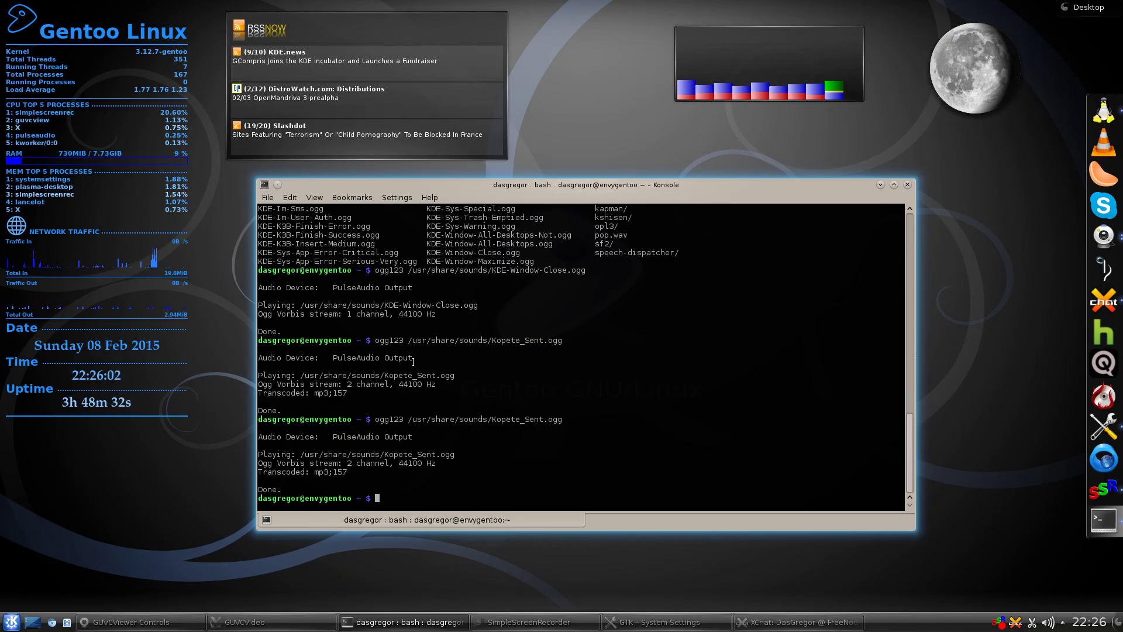
{"action": "left_click_drag", "start_coordinate": [558, 182], "coordinate": [582, 183]}
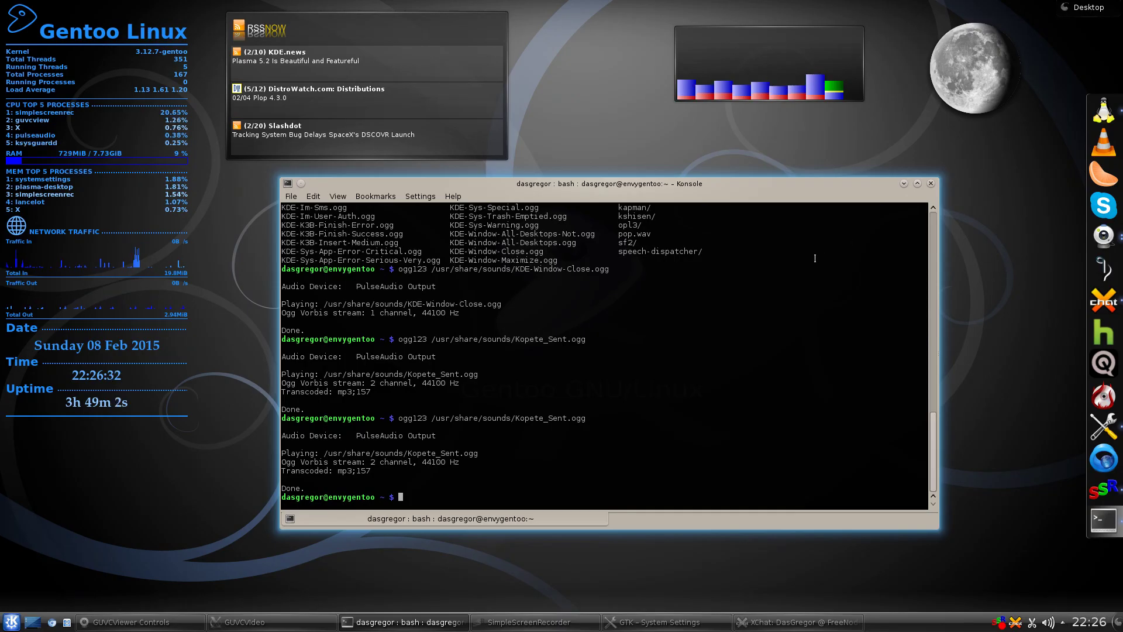
Minimize the Konsole window to clear the desktop.
{"action": "left_click", "coordinate": [903, 184]}
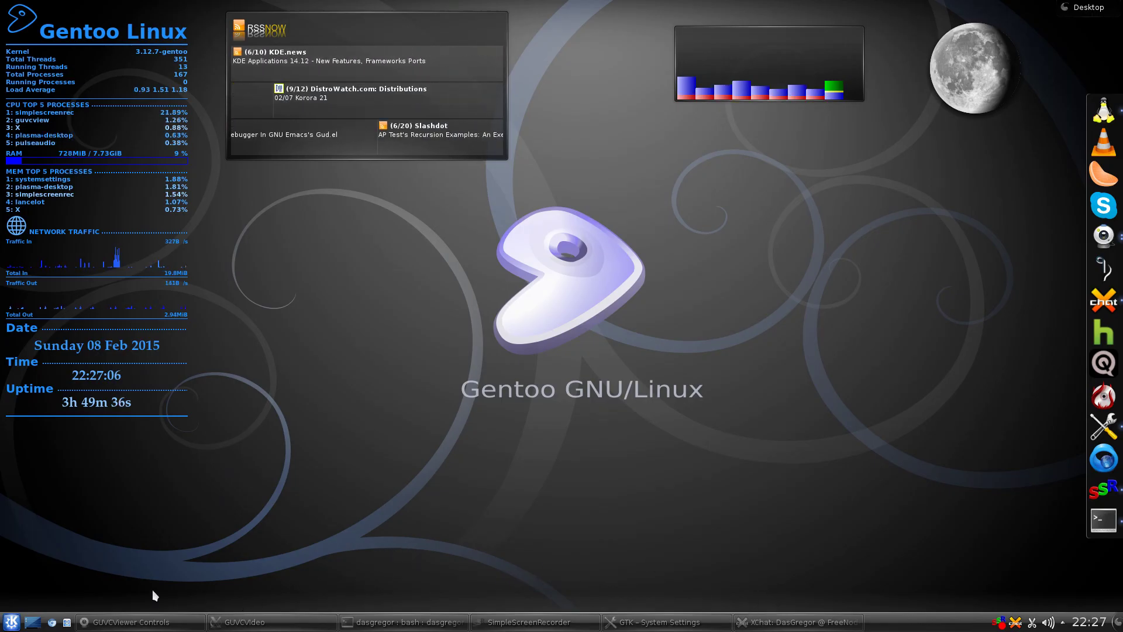
Restore the GUVCVideo webcam preview window from the taskbar.
{"action": "left_click", "coordinate": [146, 624]}
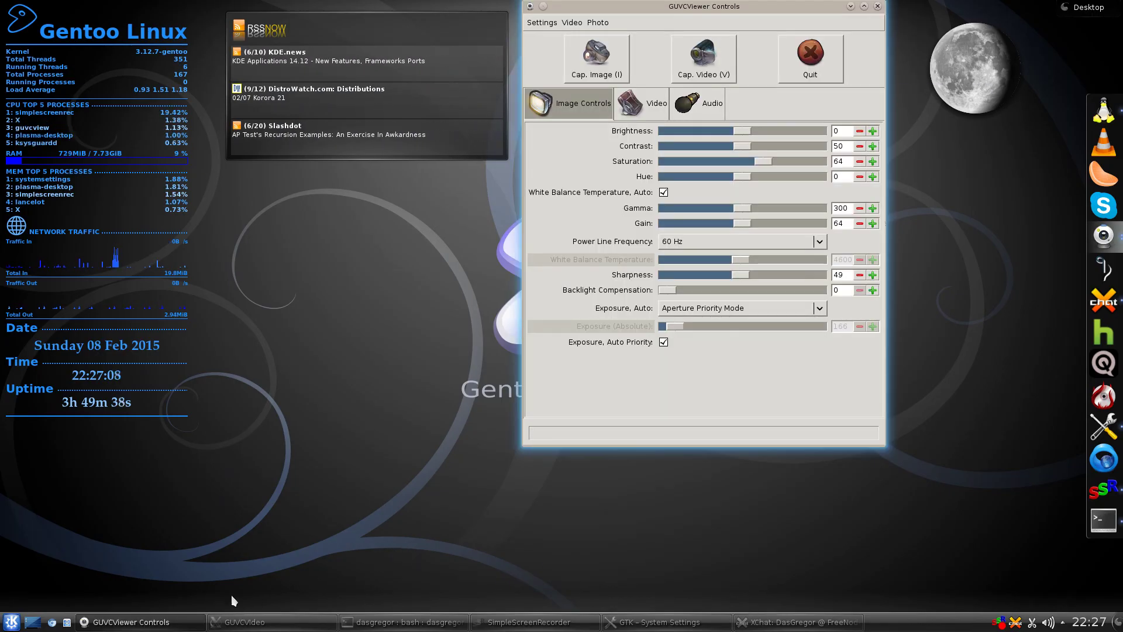
{"action": "left_click", "coordinate": [253, 623]}
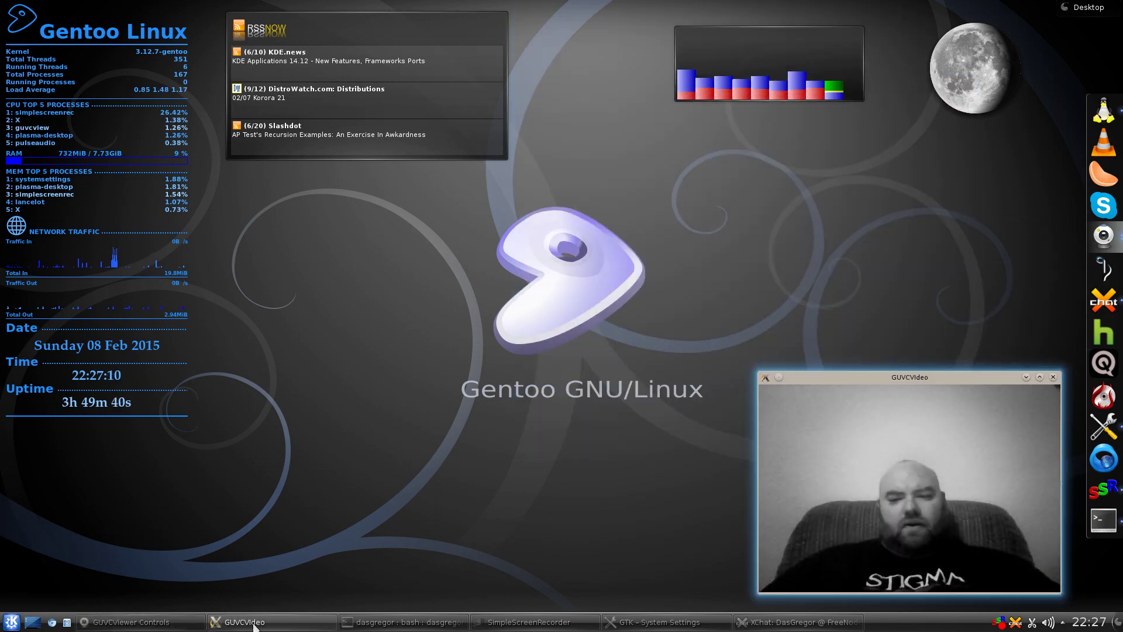